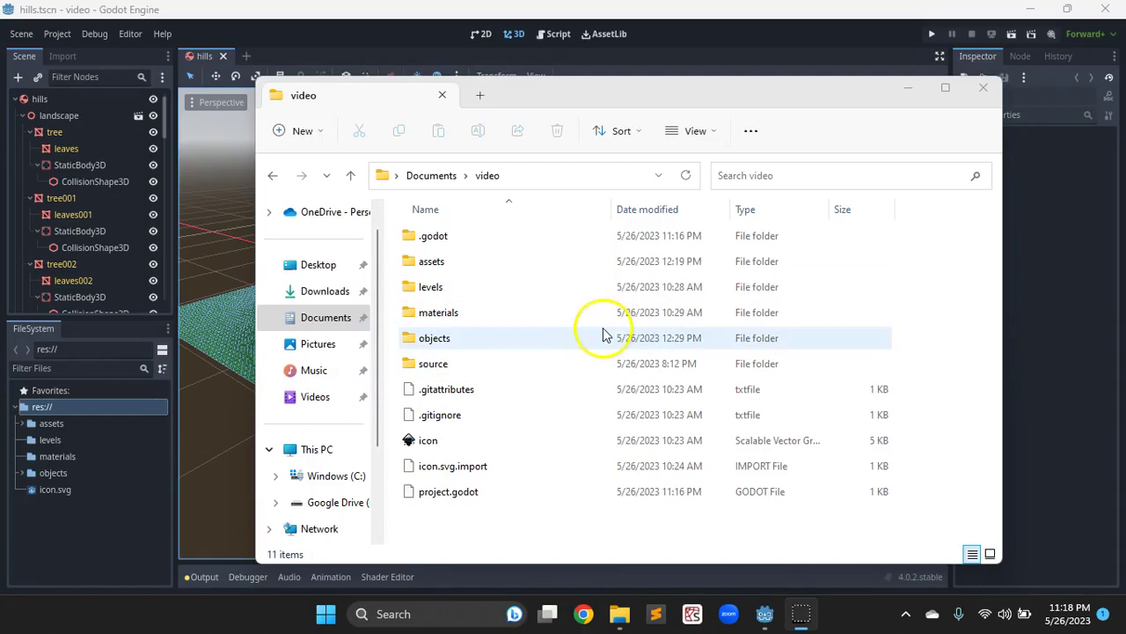
Open the source folder and select the character 3D object file.
left_click(504, 314)
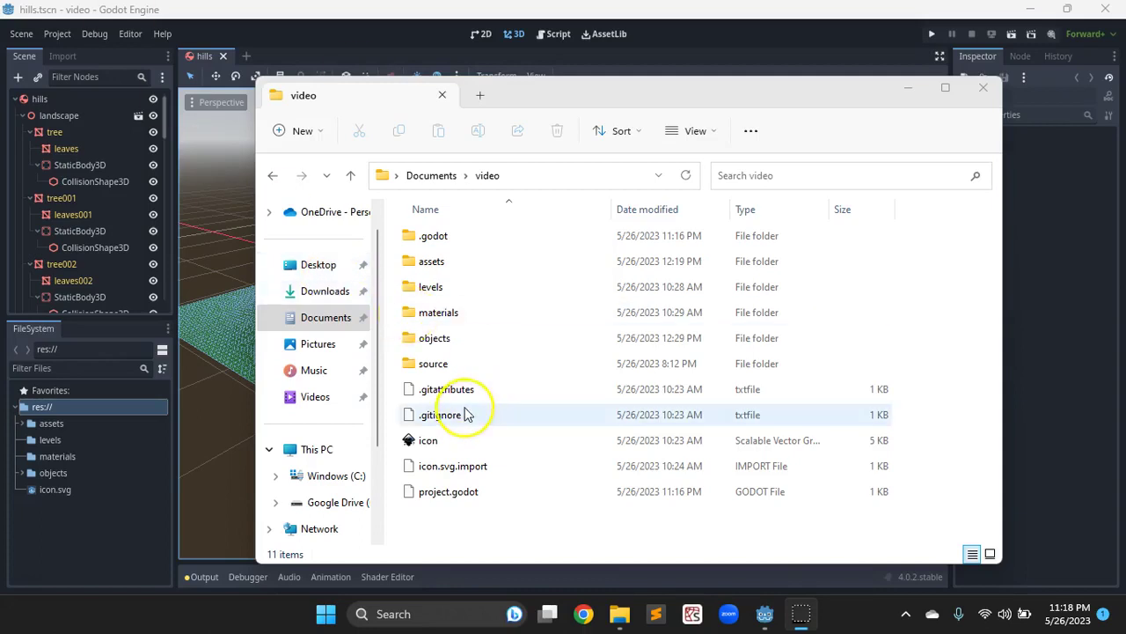
double_click(460, 366)
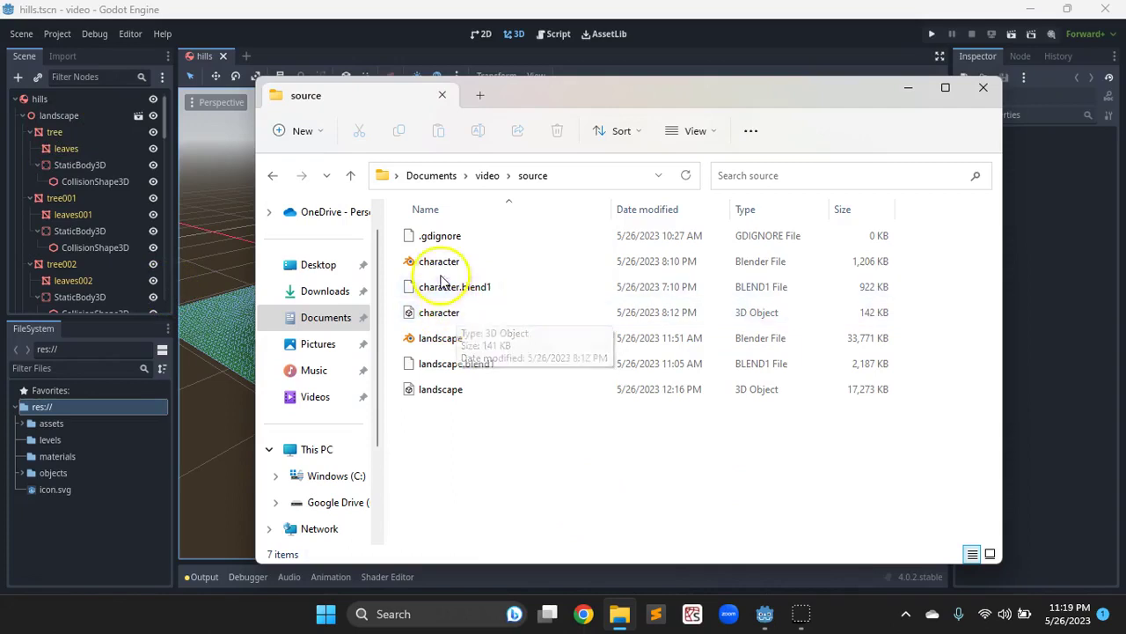
left_click(438, 322)
Open character.gltf in 3D Viewer and orbit around the model to its side.
double_click(438, 319)
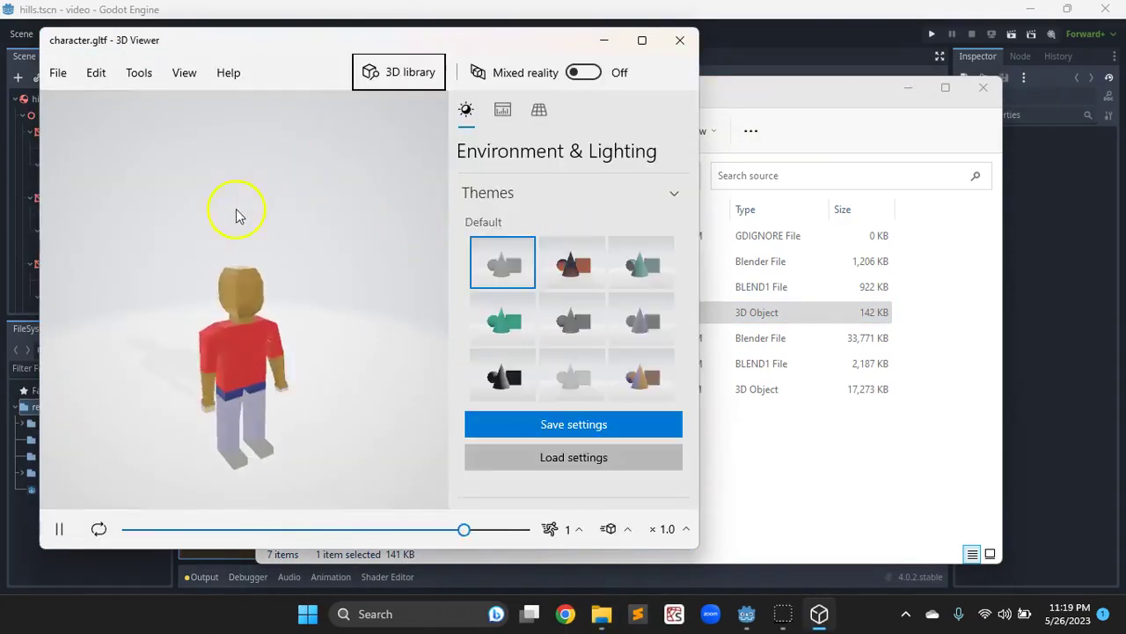
left_click_drag(244, 252, 293, 403)
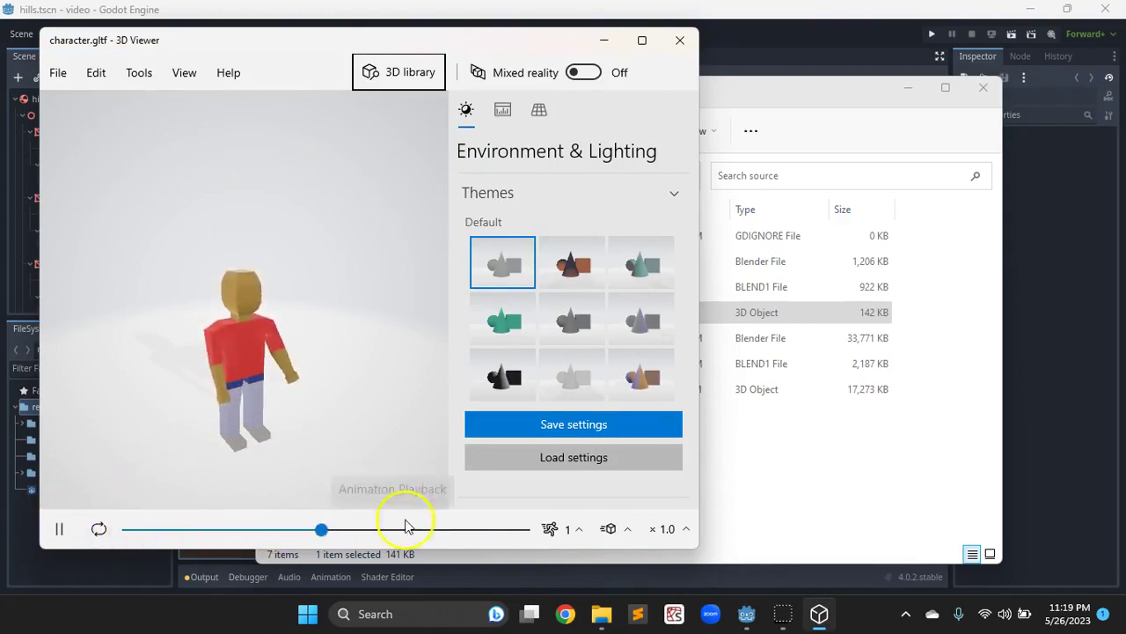
left_click_drag(360, 334, 304, 319)
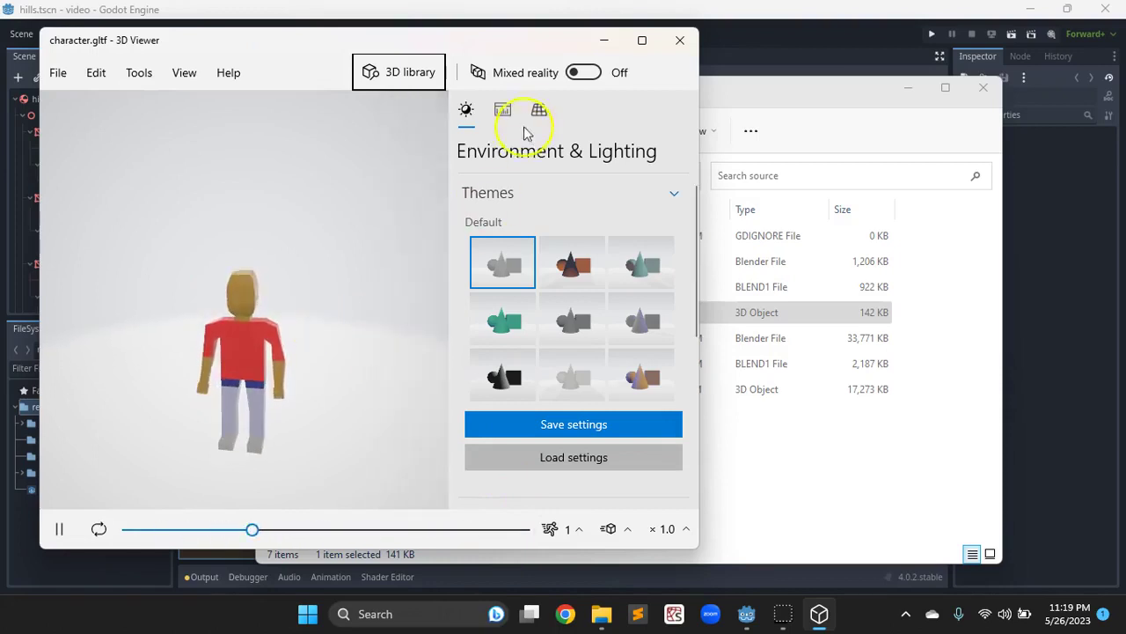
Review the model's mesh and animation statistics on the Stats & Shading tab.
left_click(502, 112)
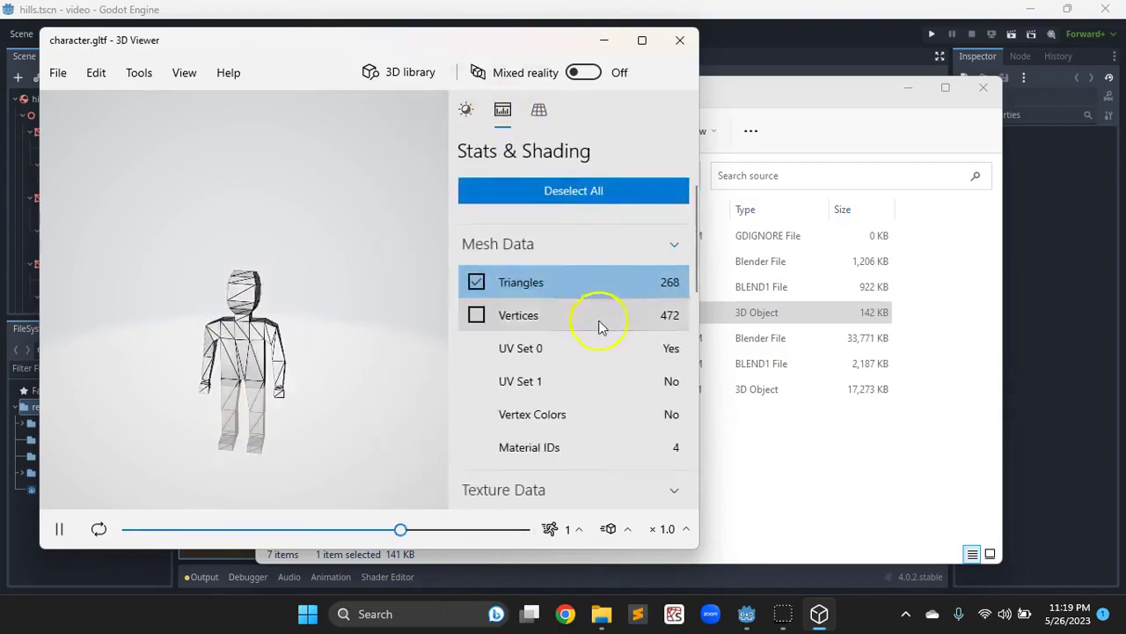
scroll(593, 334, "down", 5)
scroll(593, 350, "down", 5)
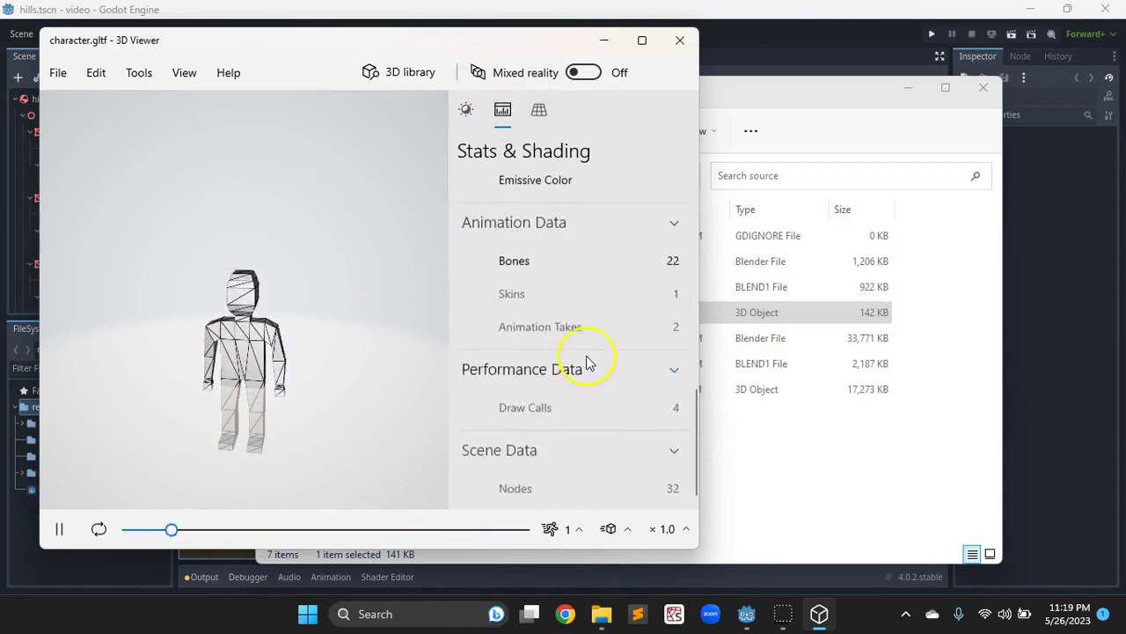
scroll(586, 364, "up", 10)
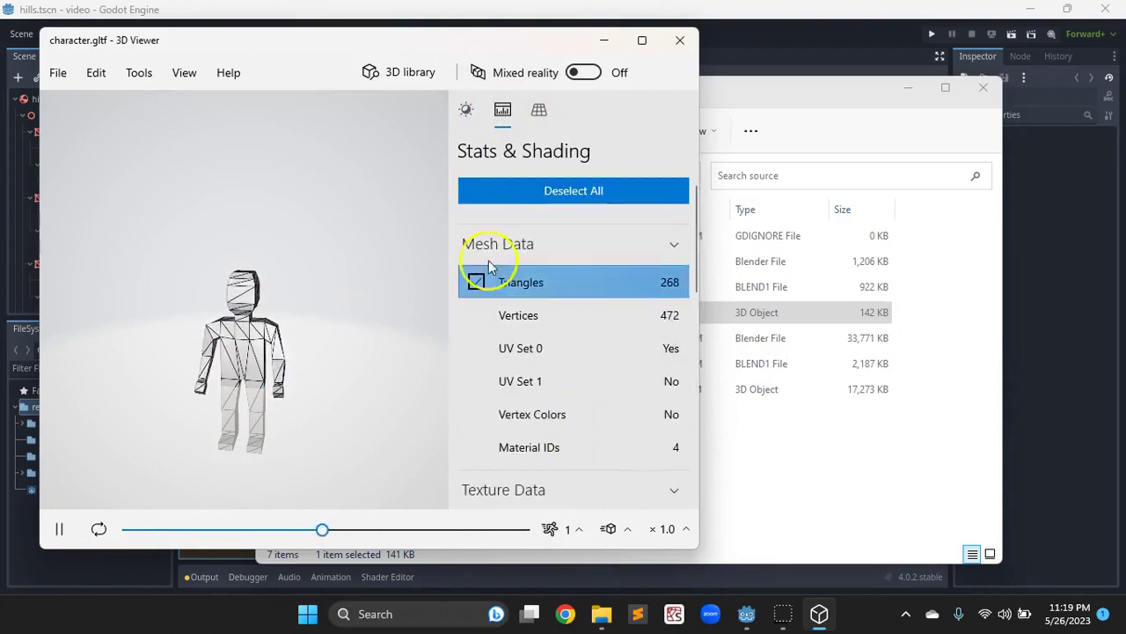
left_click(465, 111)
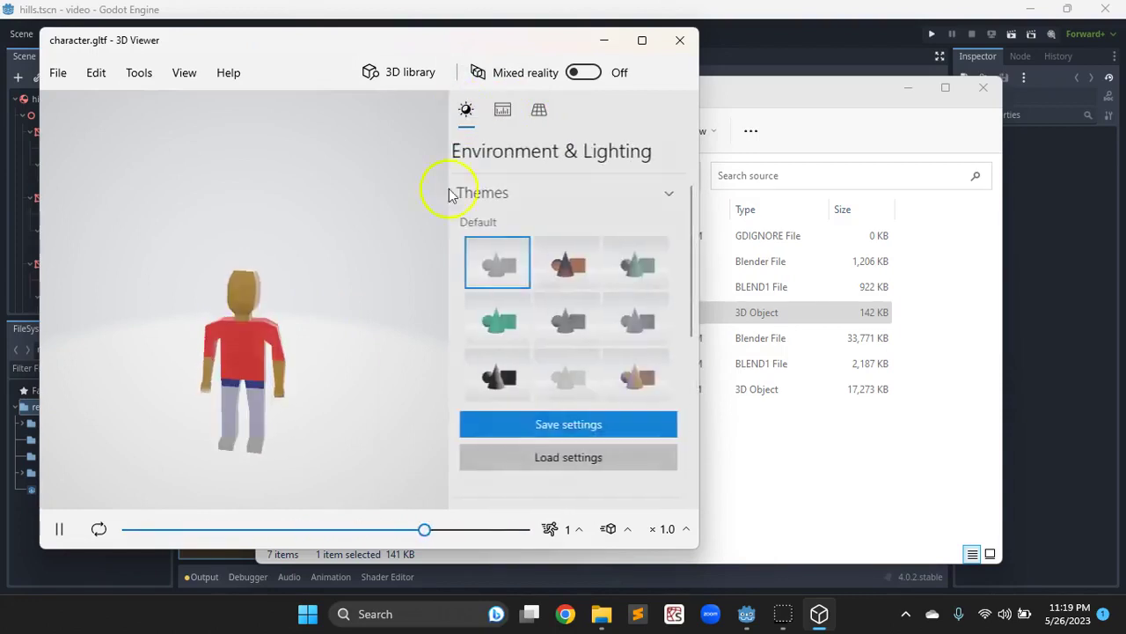
Play the walking Animation 2, orbit around it, and close 3D Viewer.
left_click(572, 529)
left_click(550, 488)
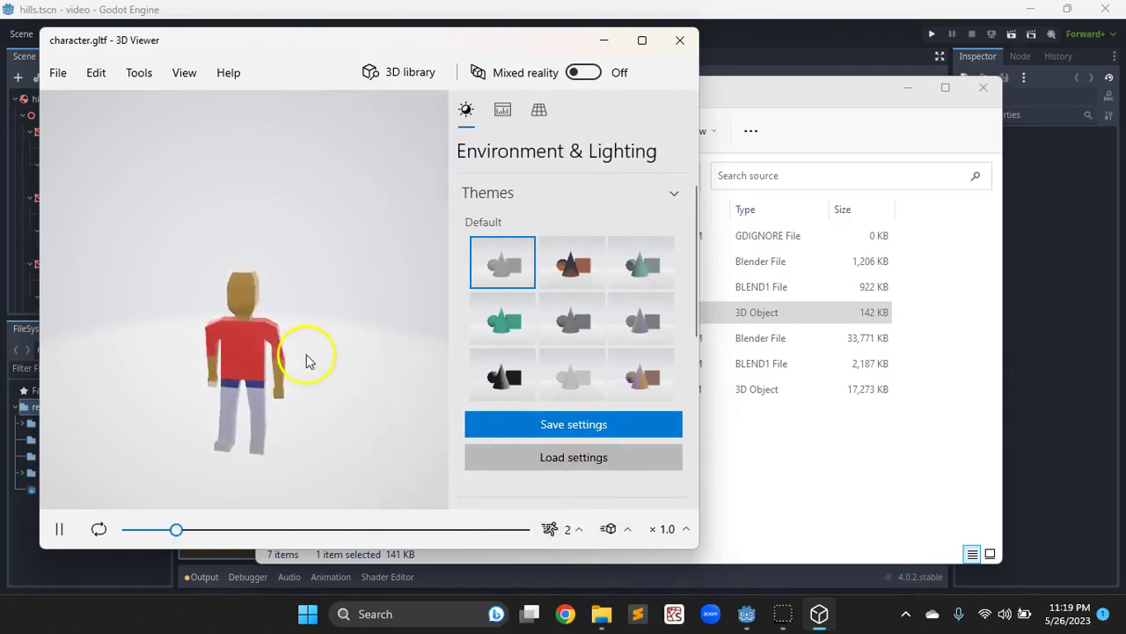
left_click_drag(208, 331, 323, 373)
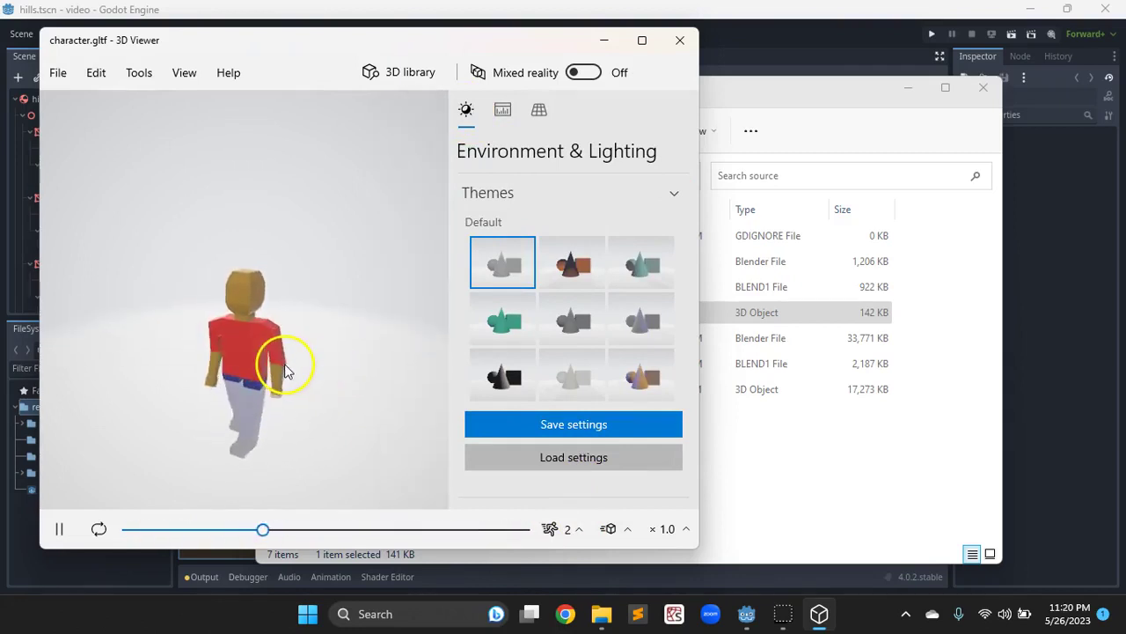
left_click(680, 41)
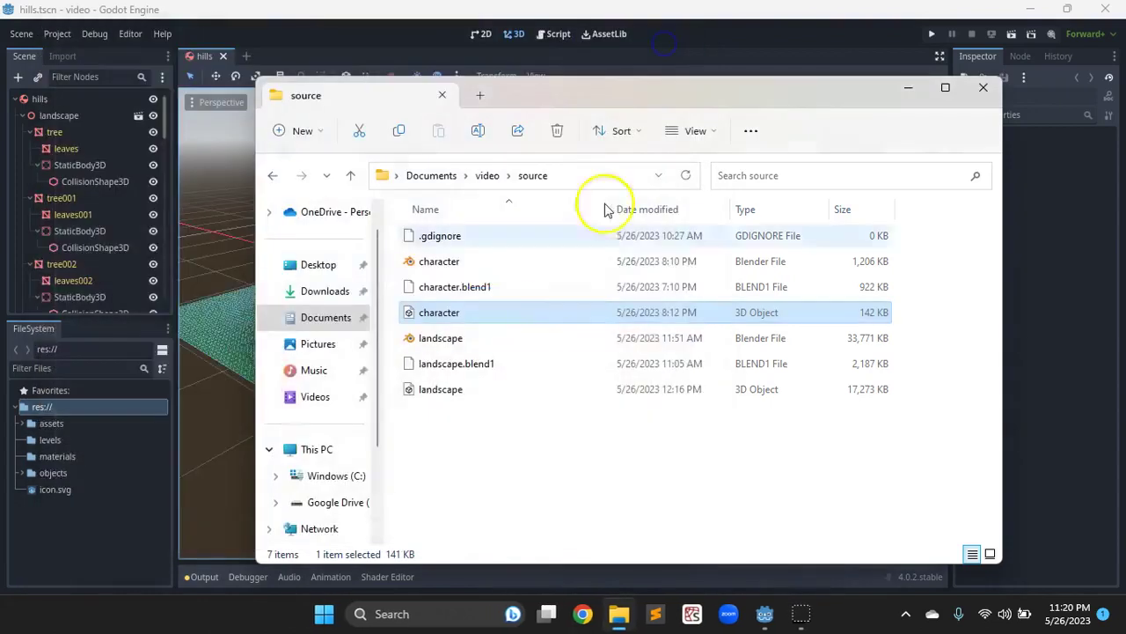
Drag character.gltf from the source folder into Godot's res:// root.
left_click(421, 318)
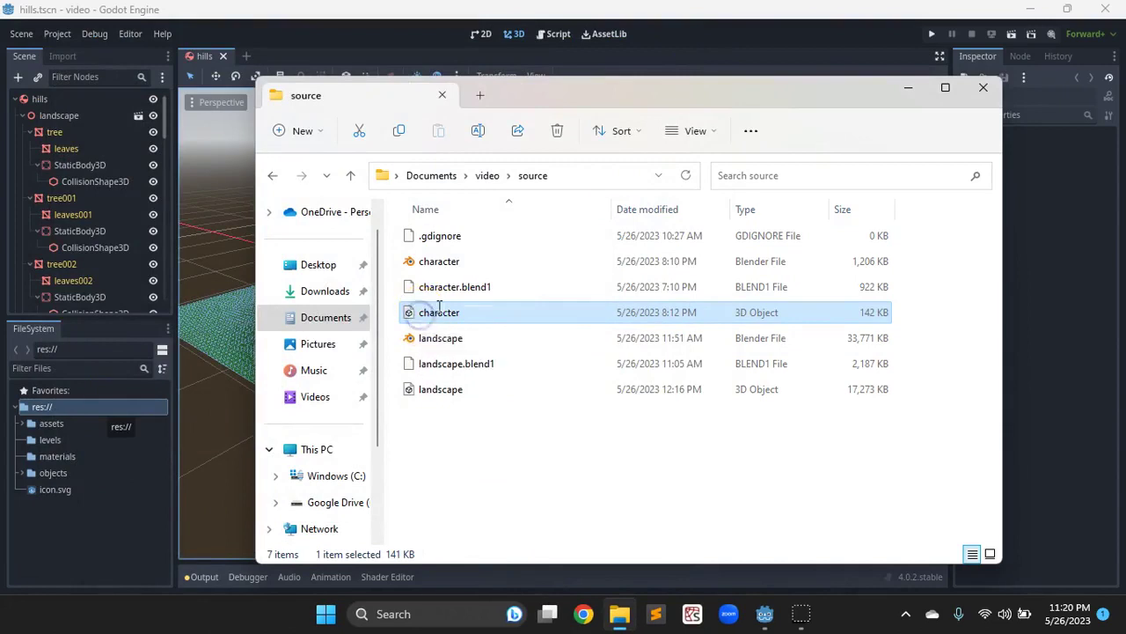
left_click(502, 430)
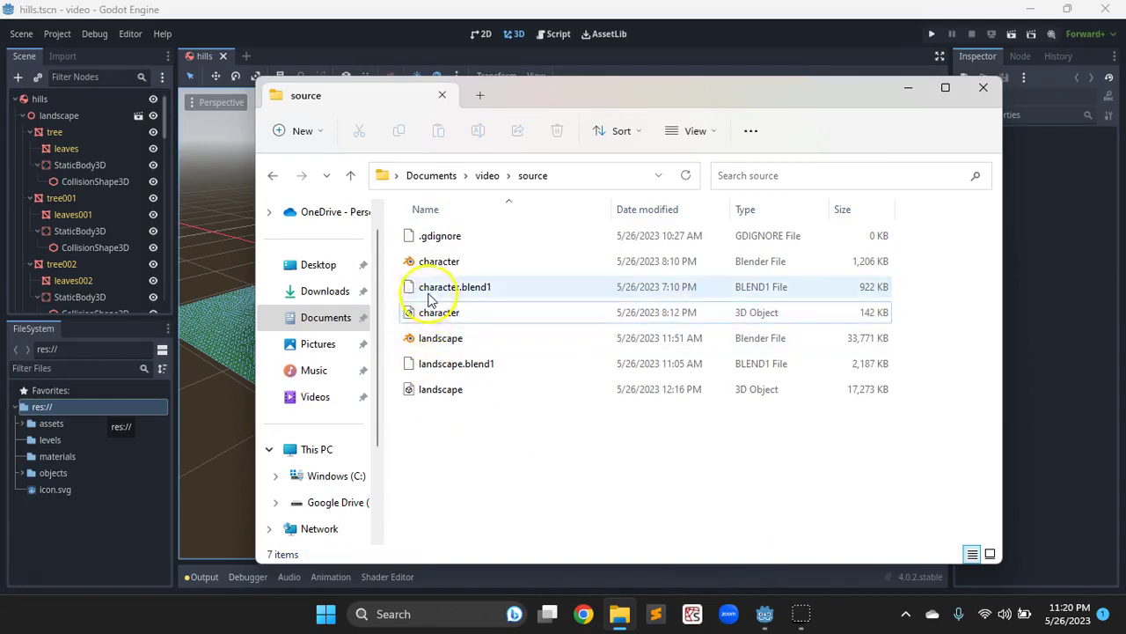
left_click_drag(426, 315, 53, 518)
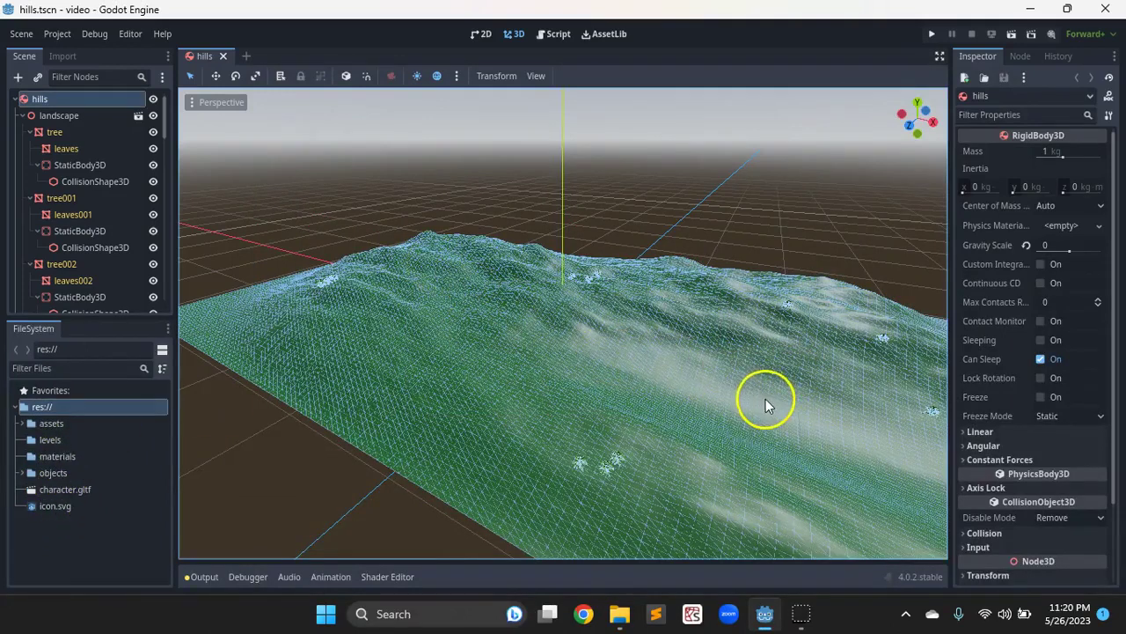
Move character.gltf into the assets folder beside landscape.gltf, then start a new empty scene.
left_click(53, 490)
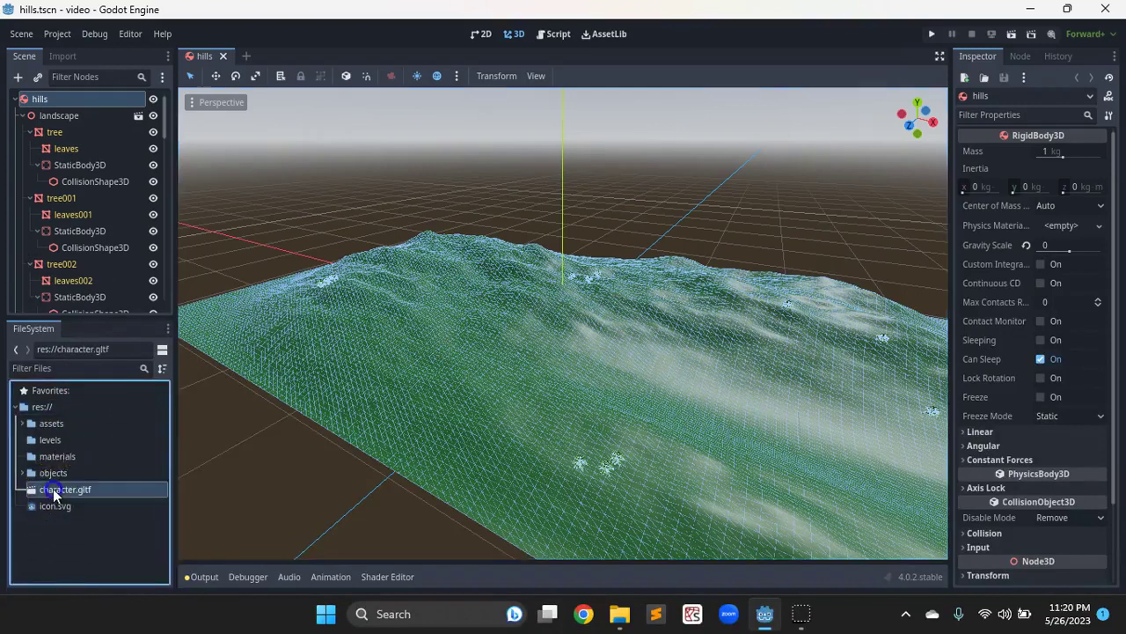
left_click_drag(53, 489, 59, 430)
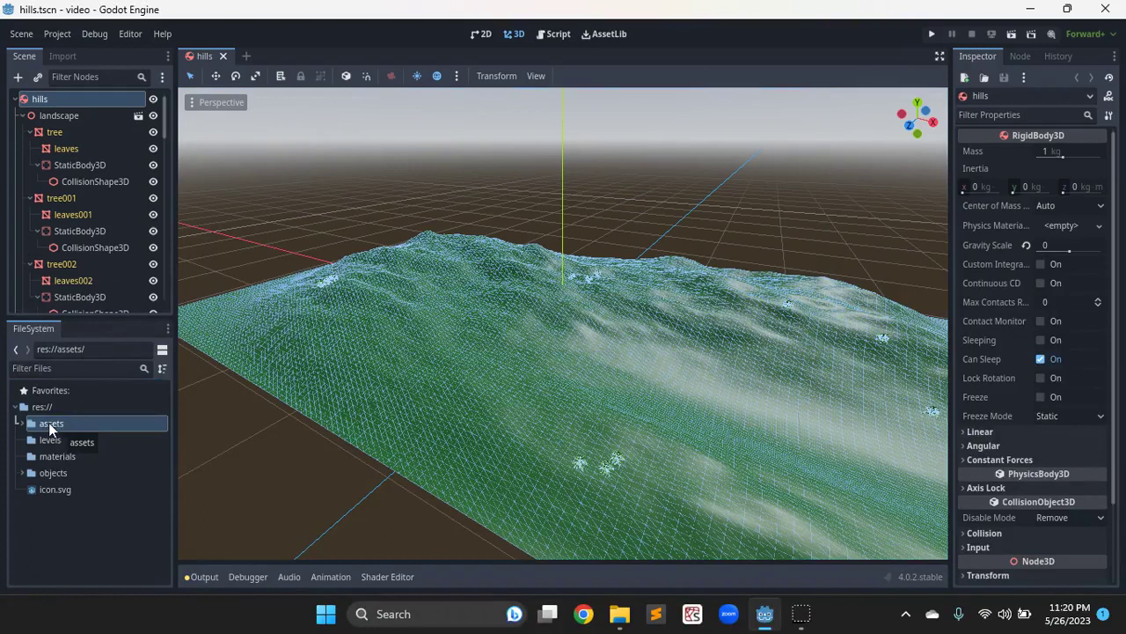
left_click(29, 426)
left_click(21, 424)
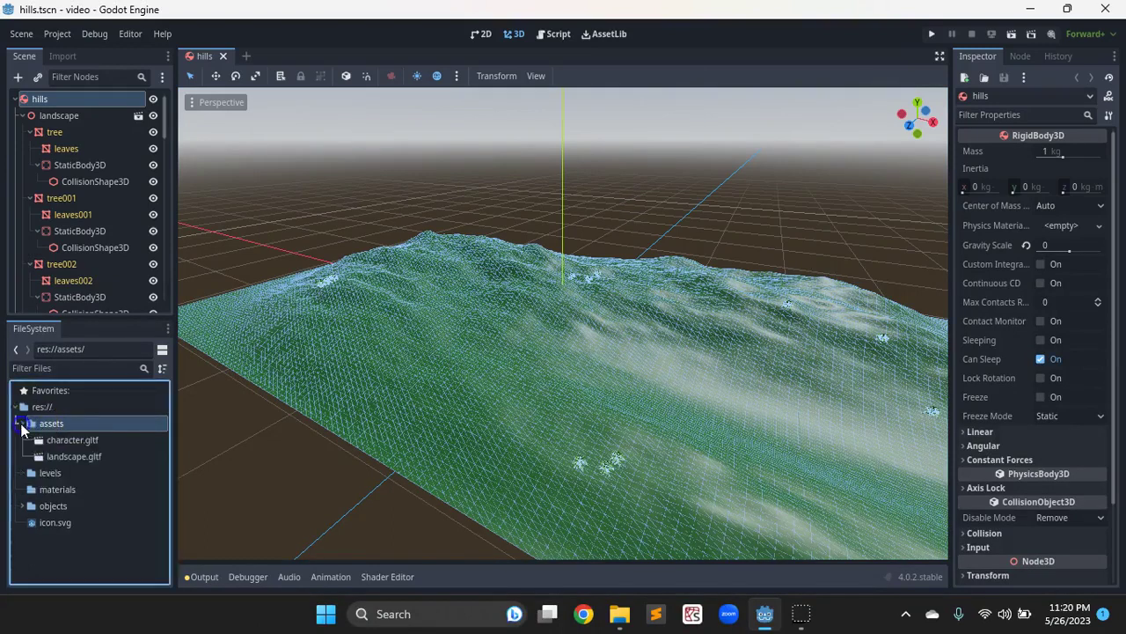
left_click(57, 425)
left_click_drag(77, 445, 76, 422)
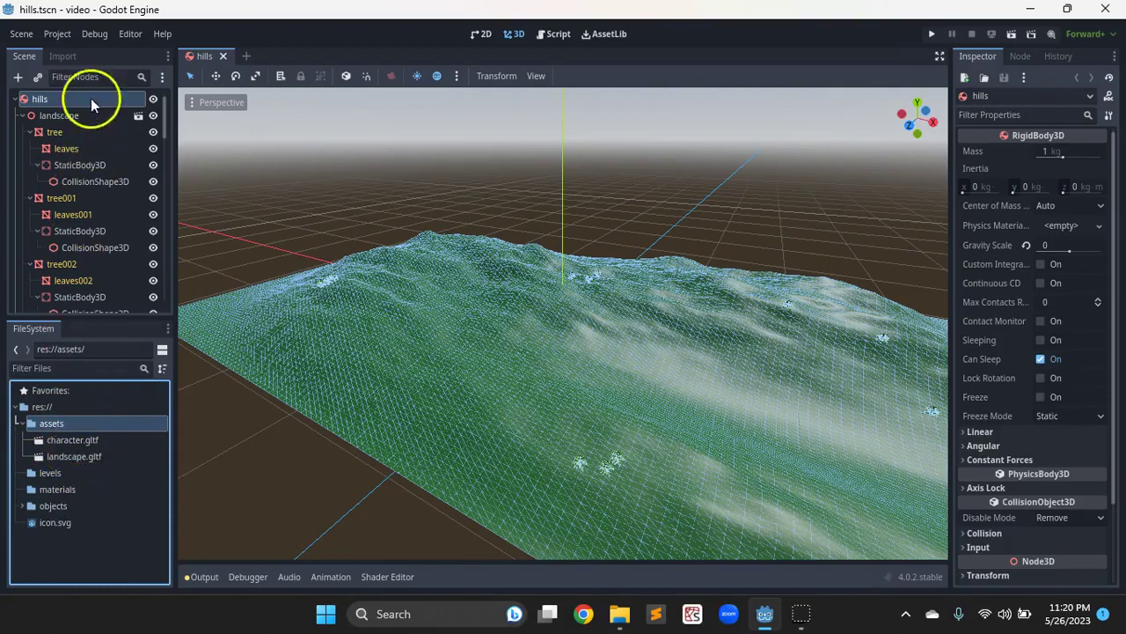
left_click(247, 55)
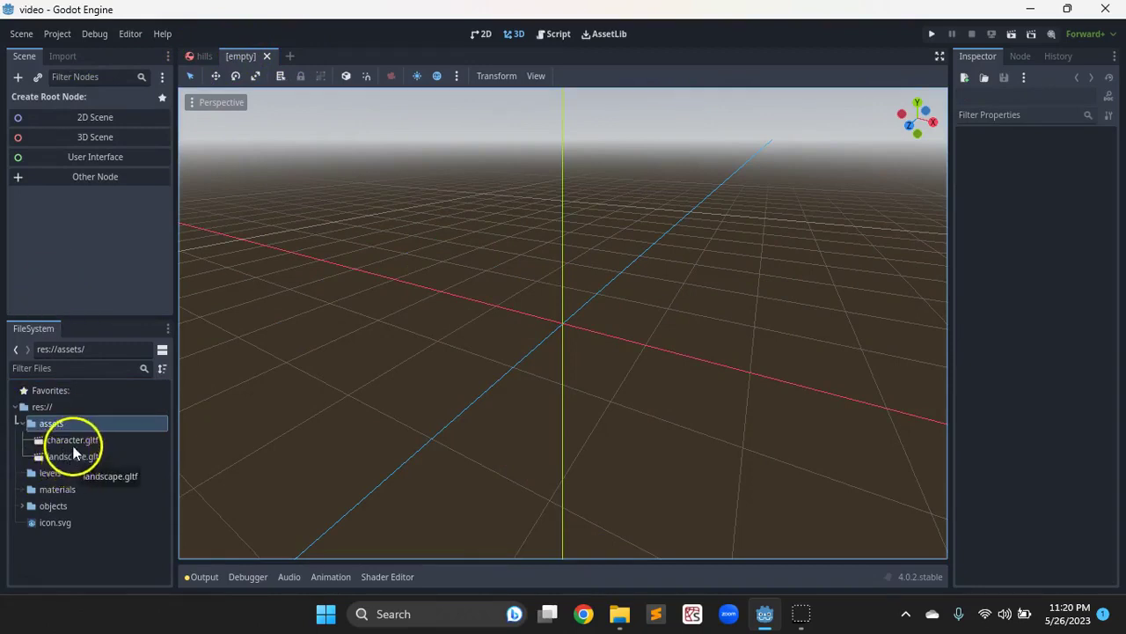
Give the new scene a Node3D root using 3D Scene.
left_click_drag(73, 439, 82, 255)
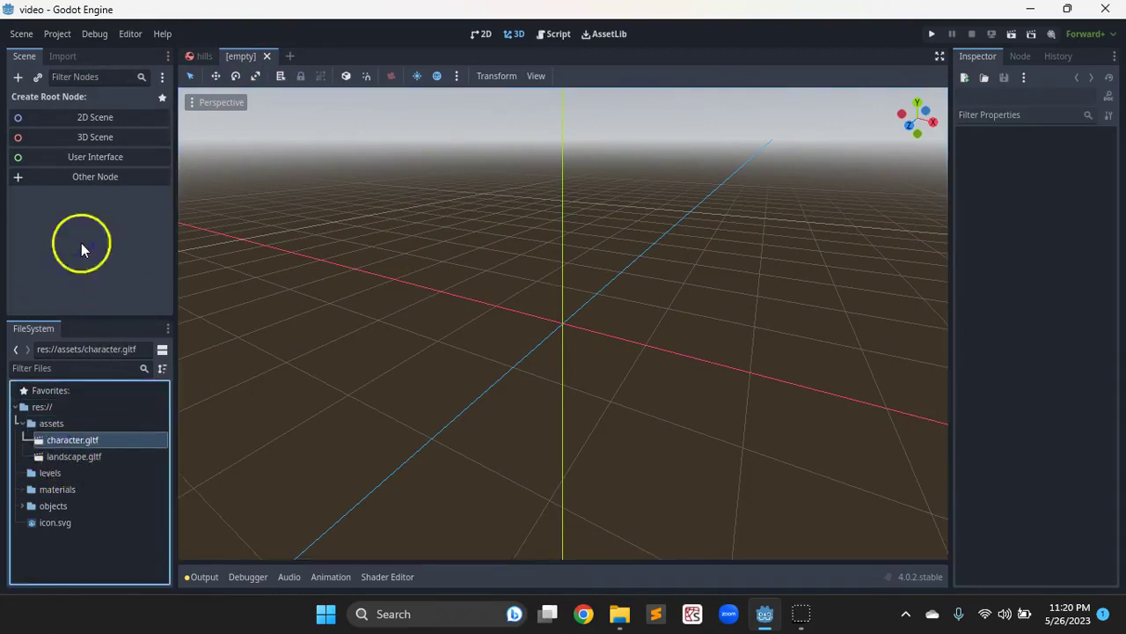
left_click(65, 177)
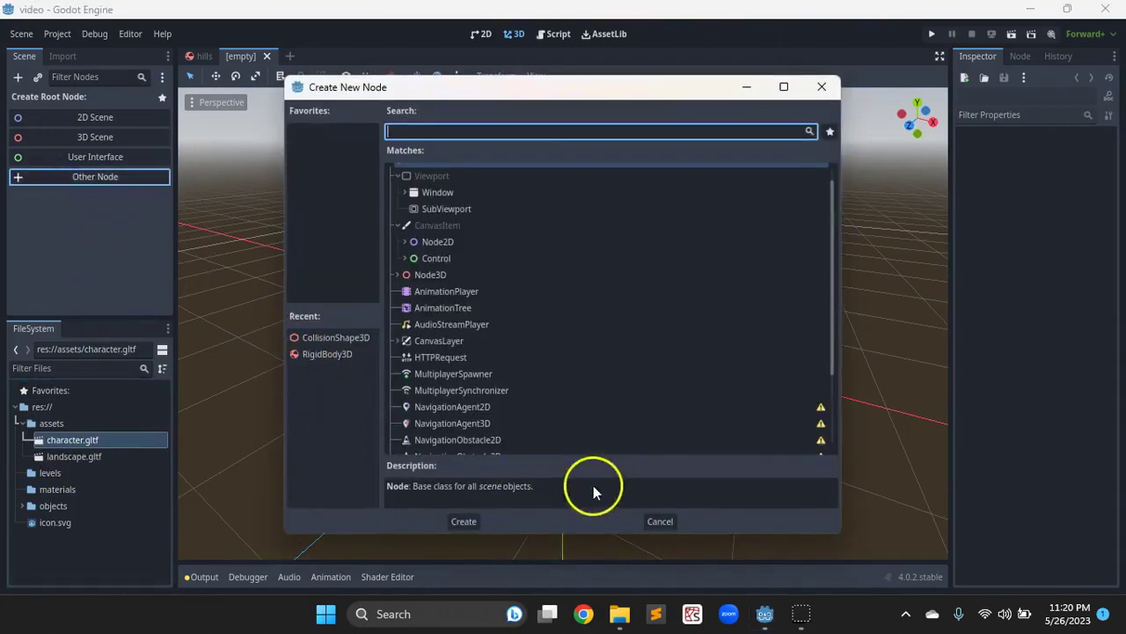
left_click(658, 521)
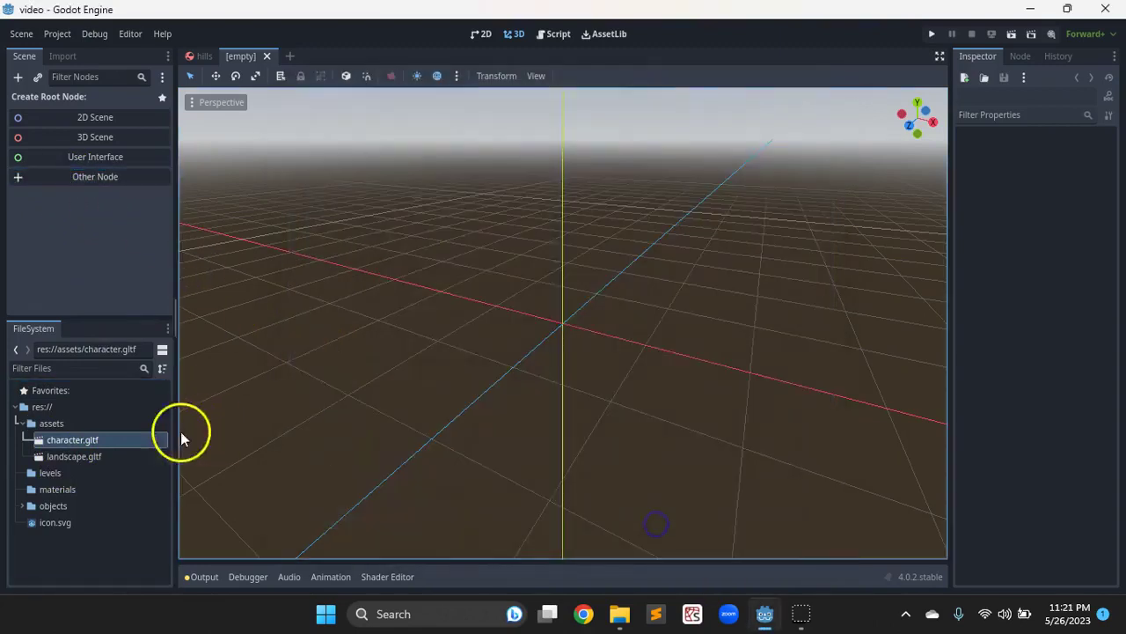
left_click(67, 137)
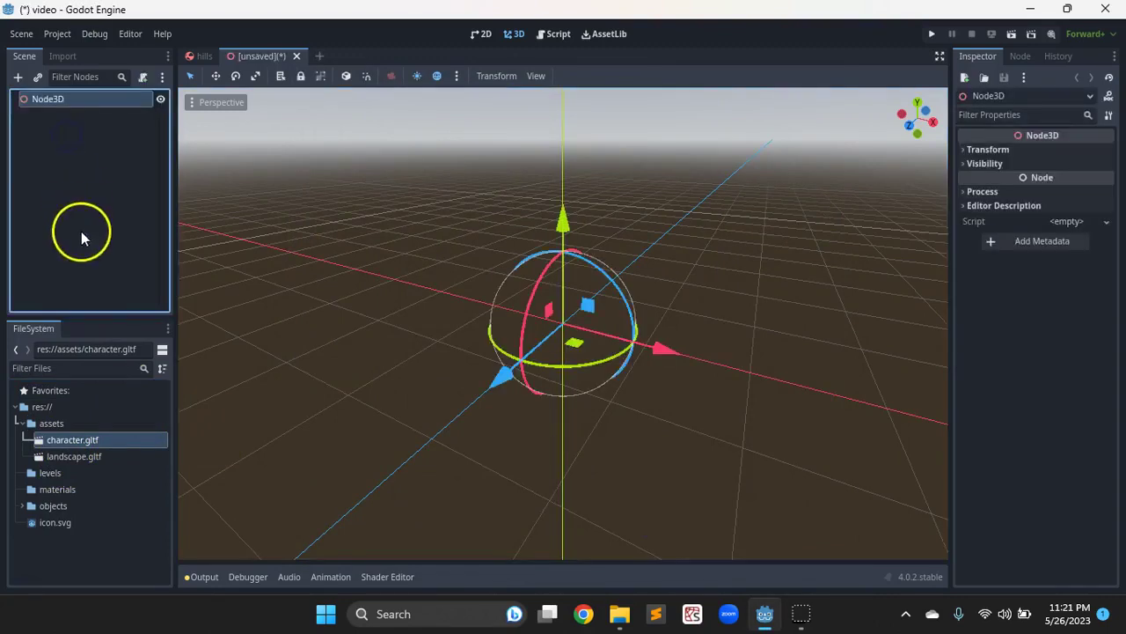
Drop character.gltf onto the Node3D root so the character model appears at the origin.
left_click_drag(77, 440, 68, 174)
left_click_drag(62, 440, 56, 98)
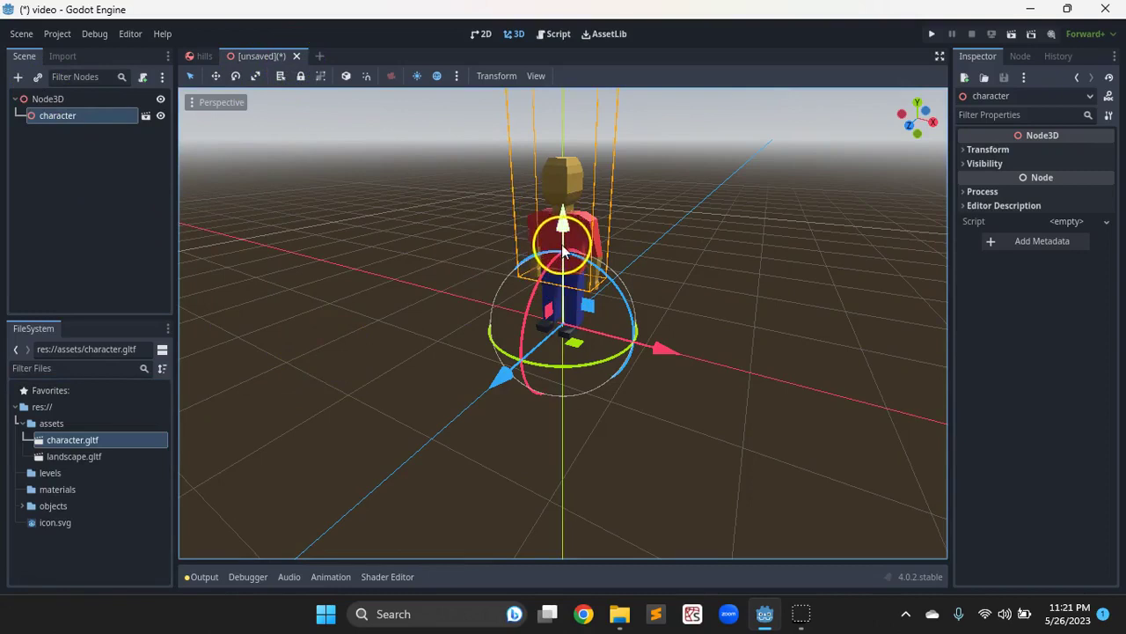
scroll(593, 323, "up", 4)
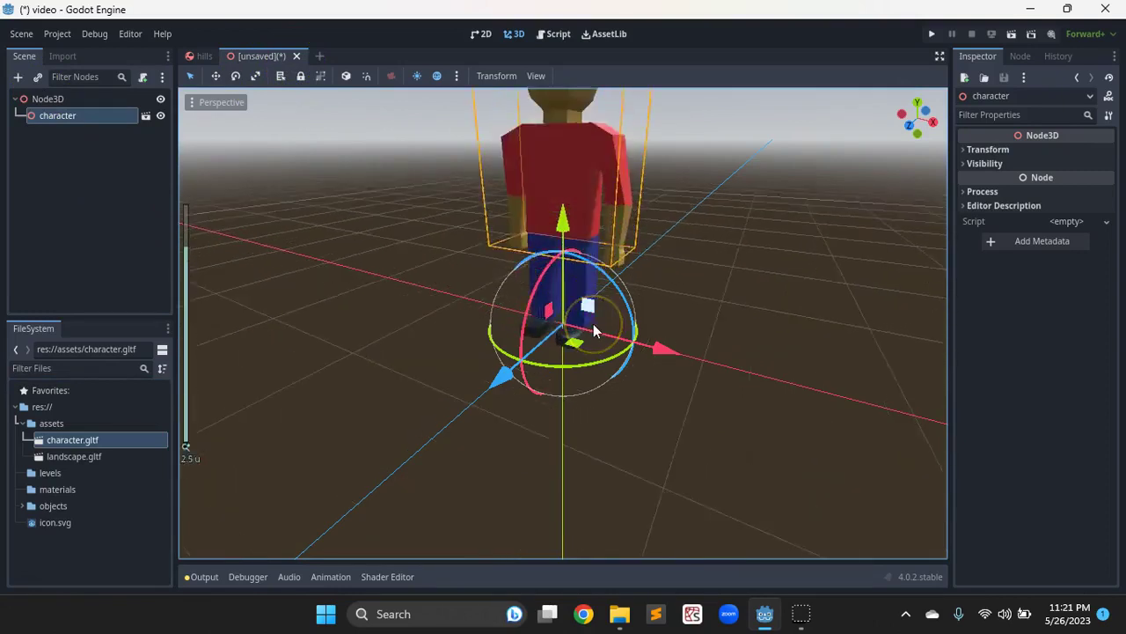
scroll(593, 323, "down", 4)
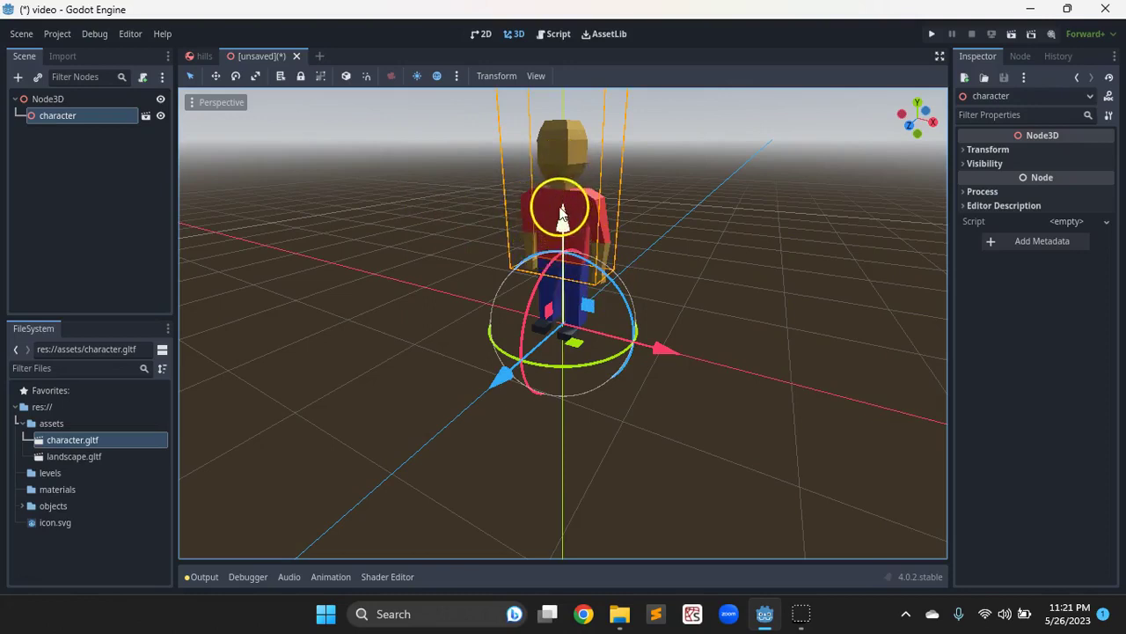
scroll(561, 216, "up", 2)
scroll(555, 216, "down", 3)
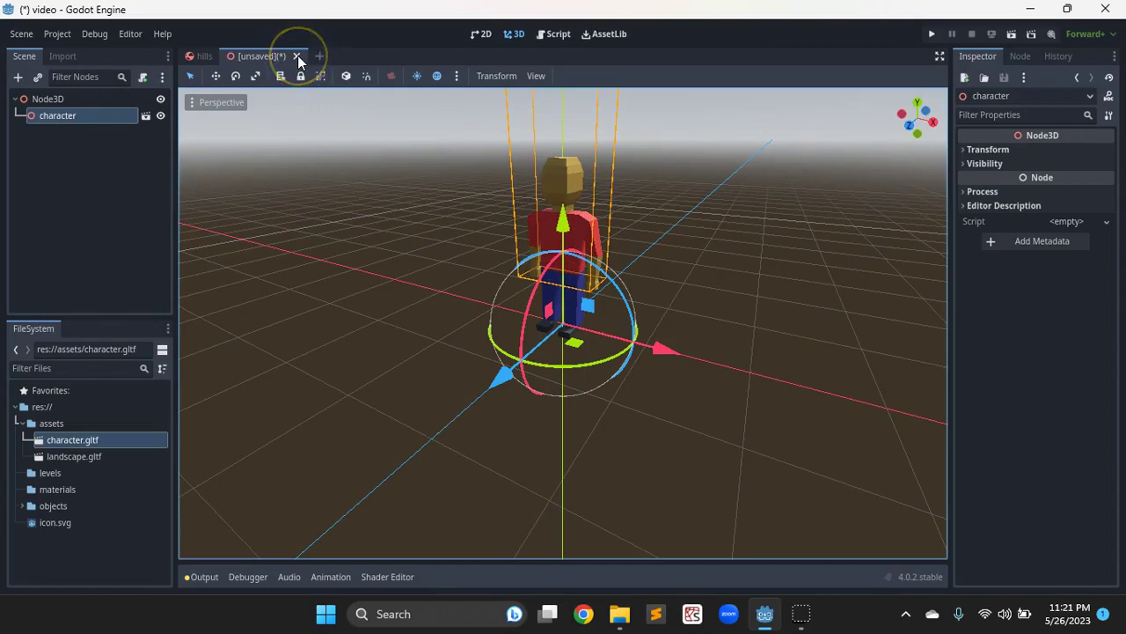
Close the character scene choosing Don't Save, and open a new empty scene tab.
left_click(297, 56)
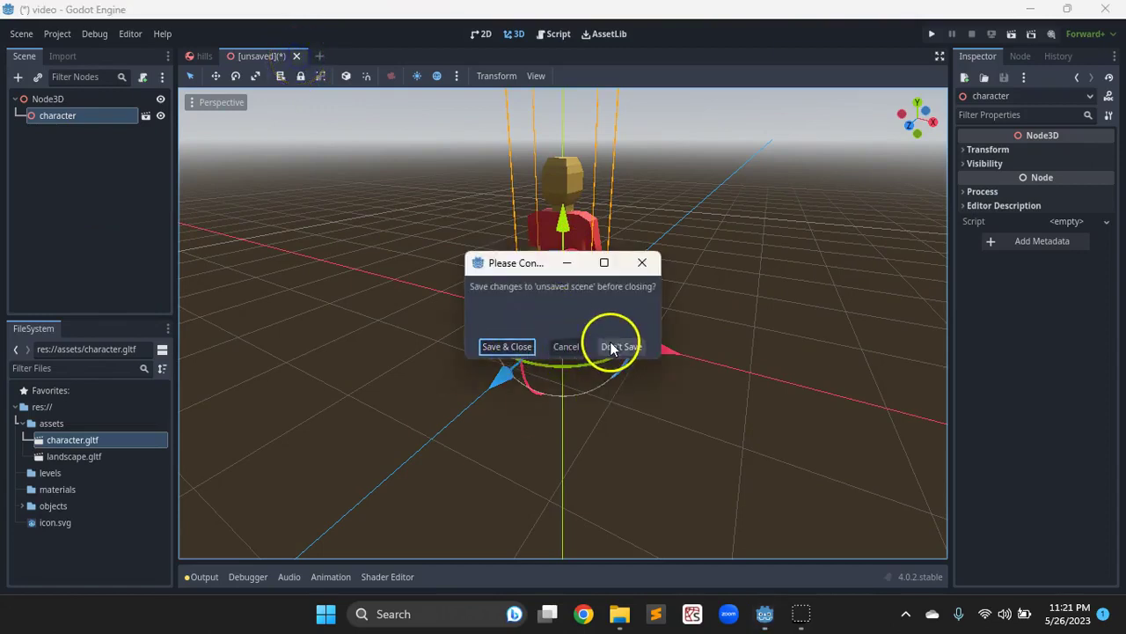
left_click(616, 346)
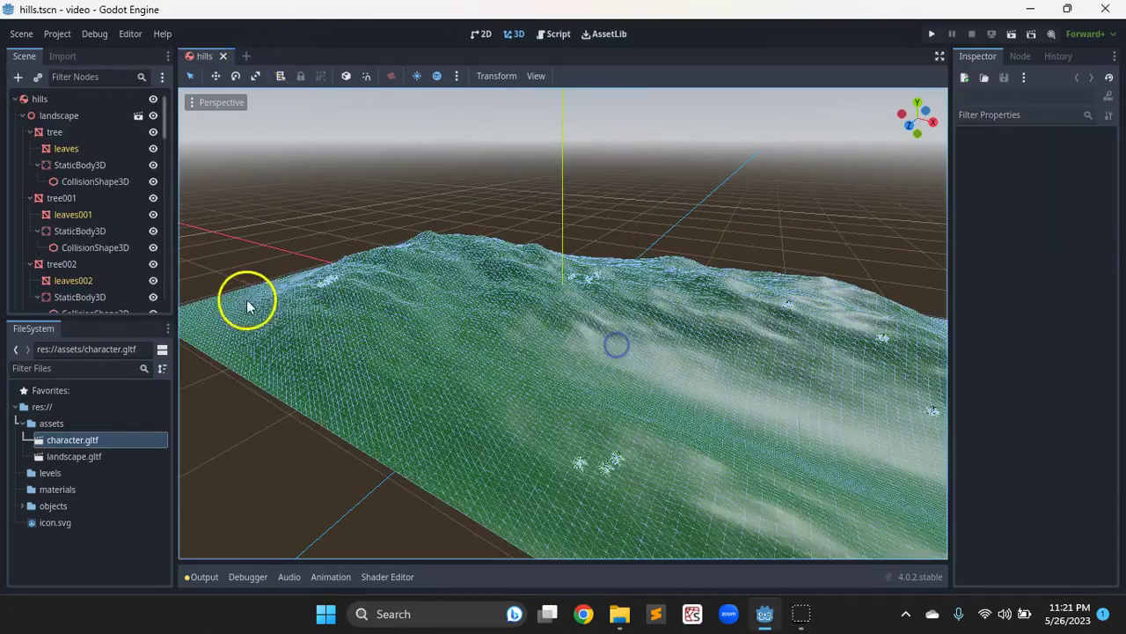
left_click(247, 56)
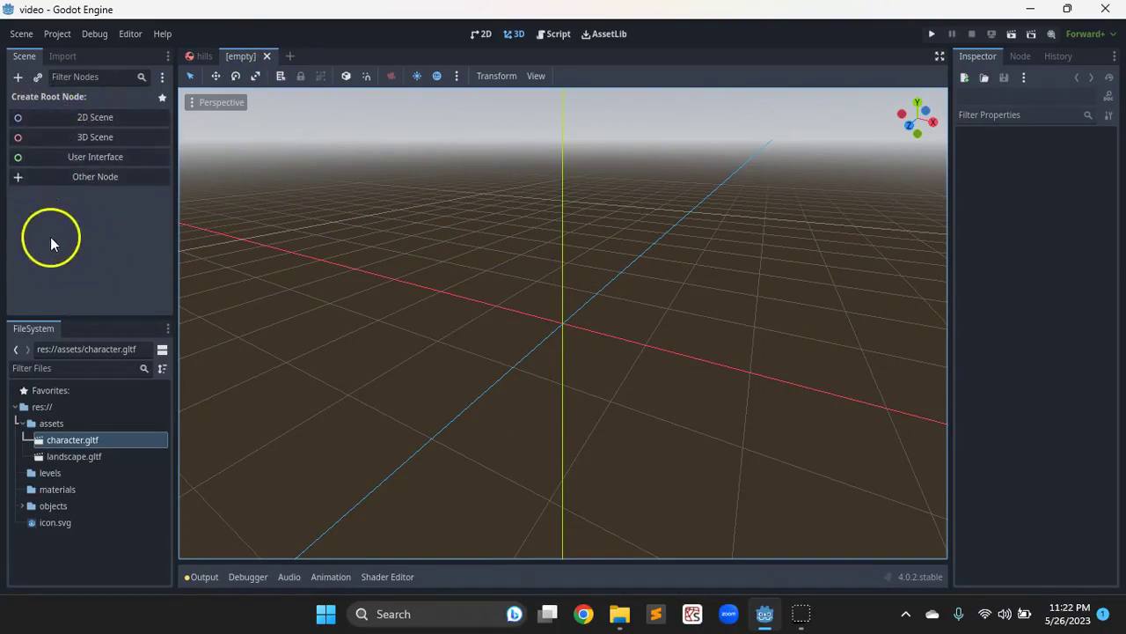
left_click(84, 179)
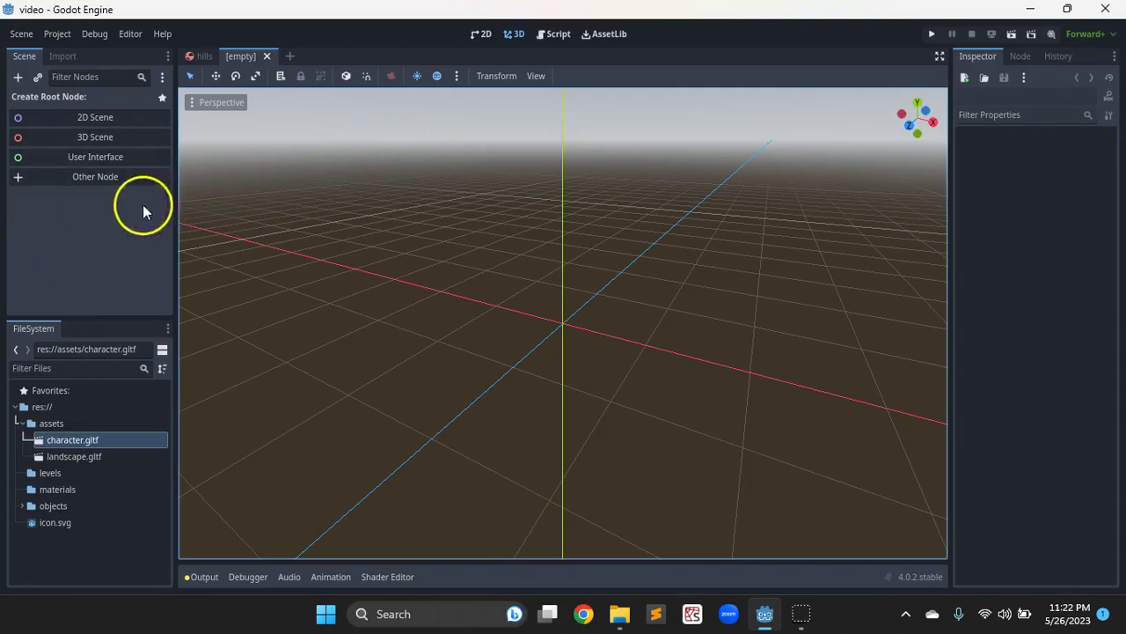
Search 'body' under Other Node and select CharacterBody3D as the root type.
left_click(61, 175)
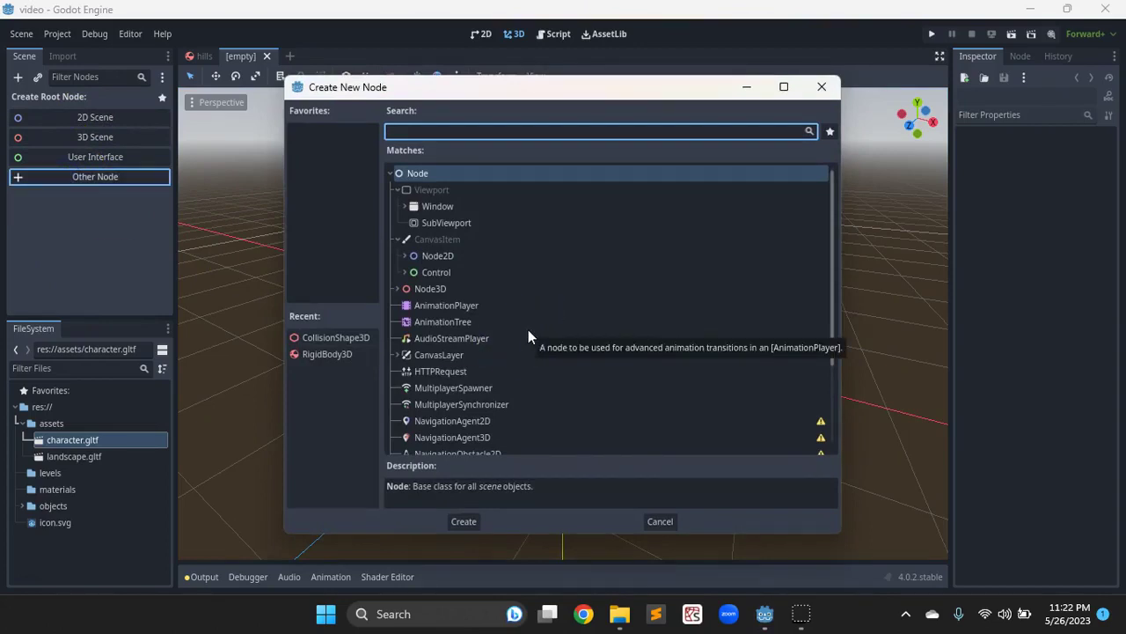
type("body")
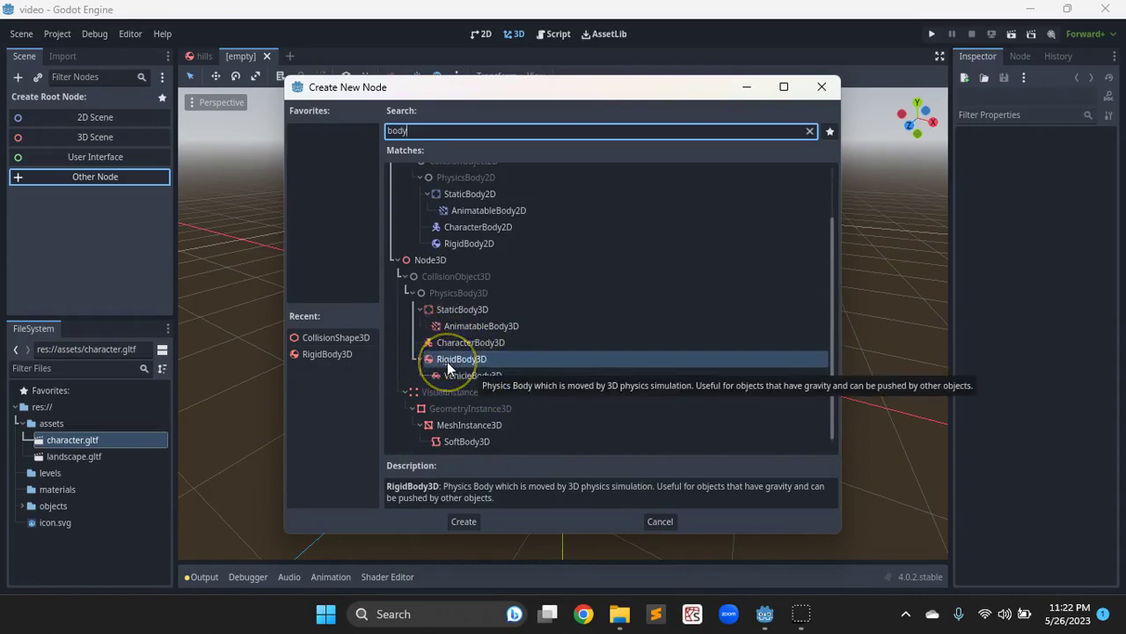
left_click(470, 360)
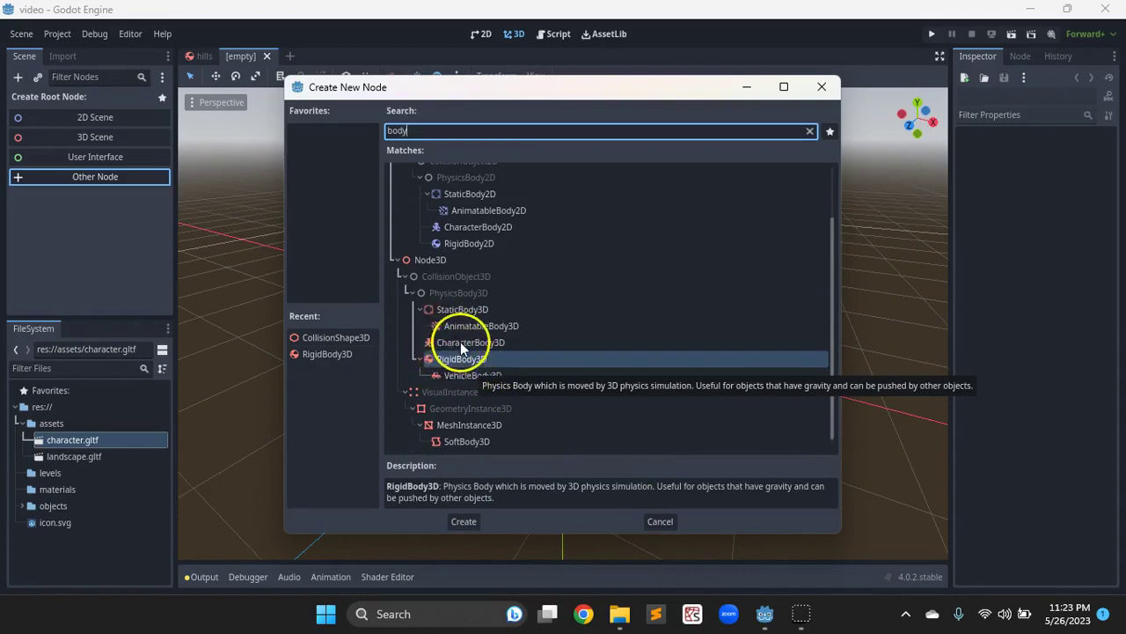
left_click(463, 345)
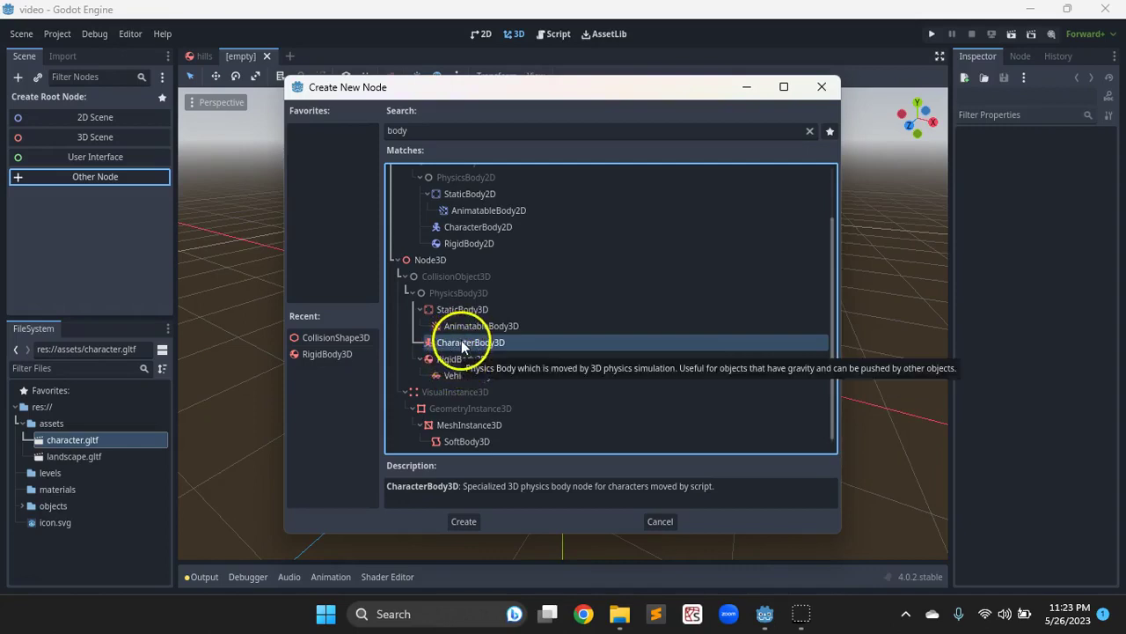
Create the CharacterBody3D root and rename it to 'player'.
double_click(457, 342)
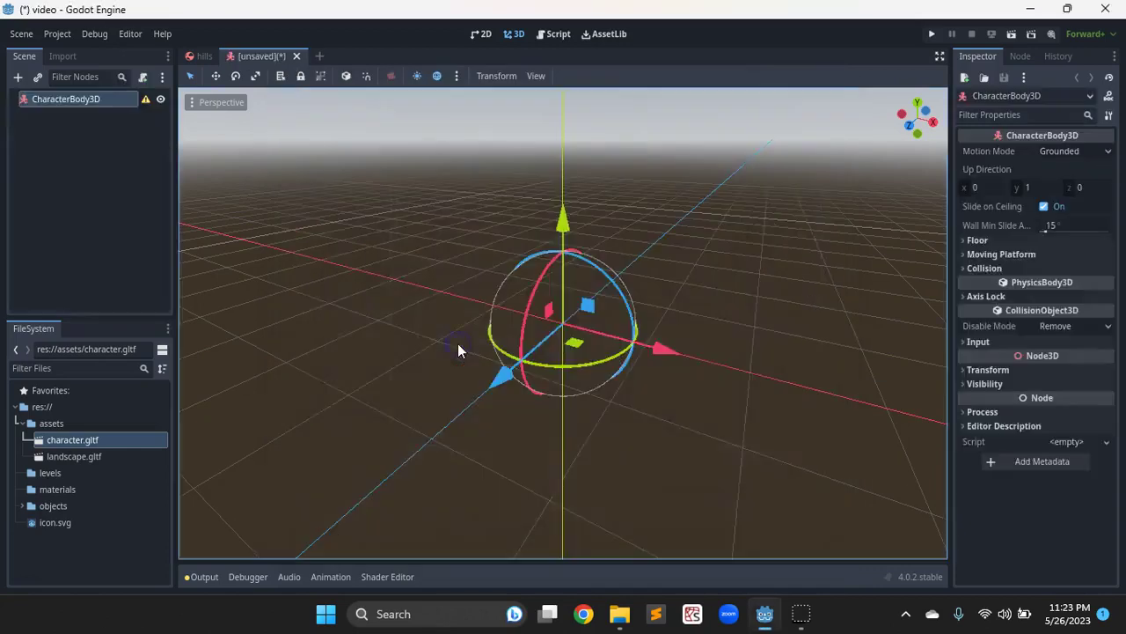
double_click(65, 99)
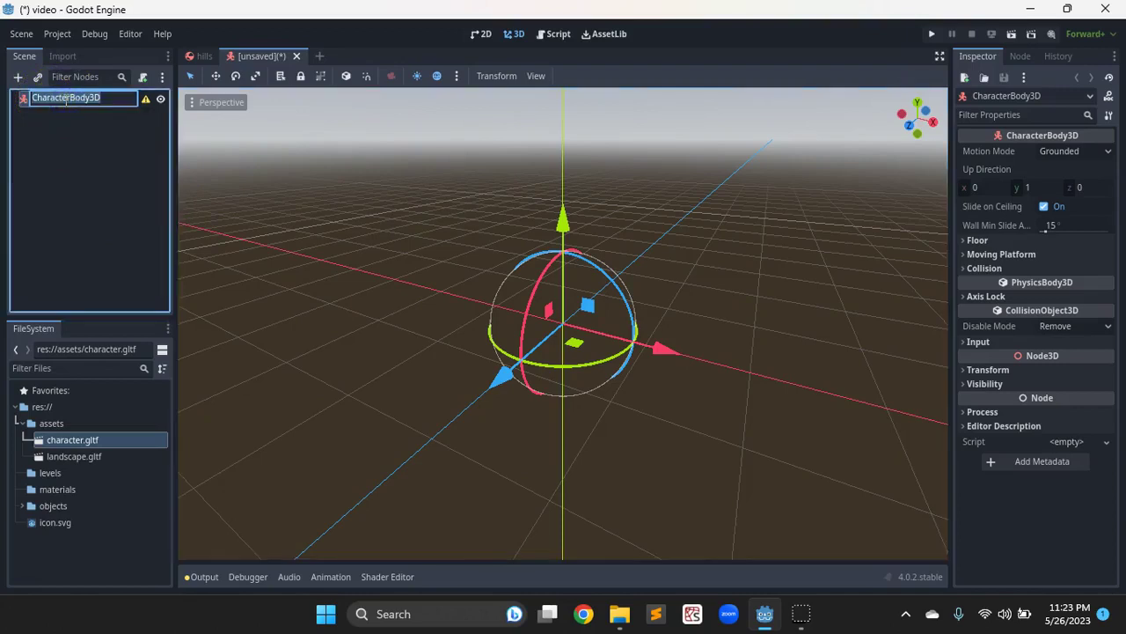
type("player")
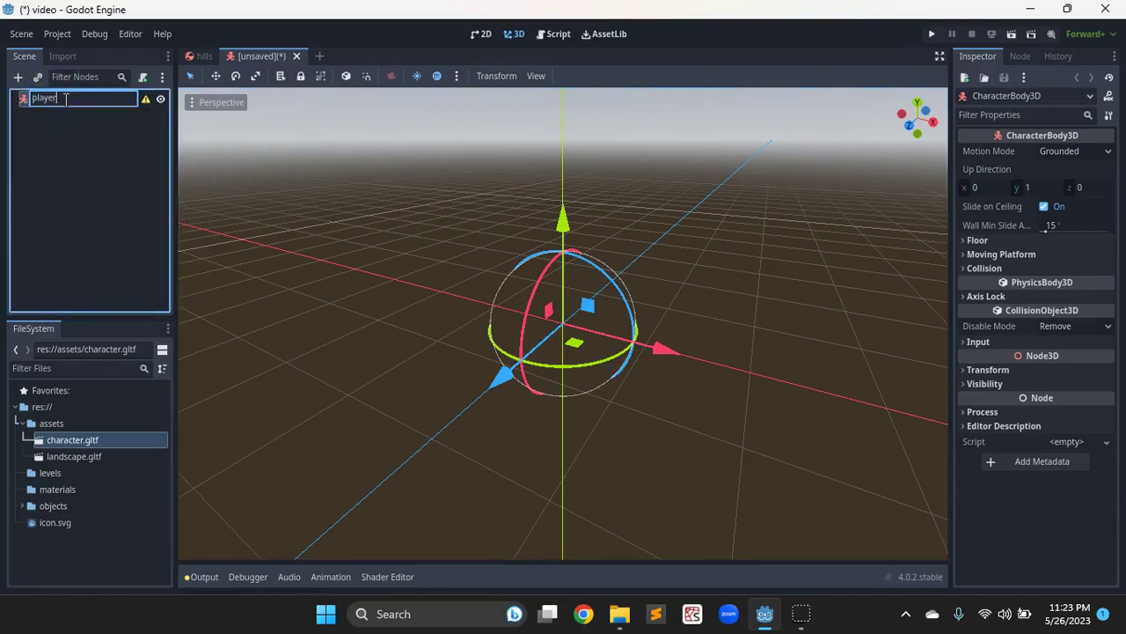
key("Return")
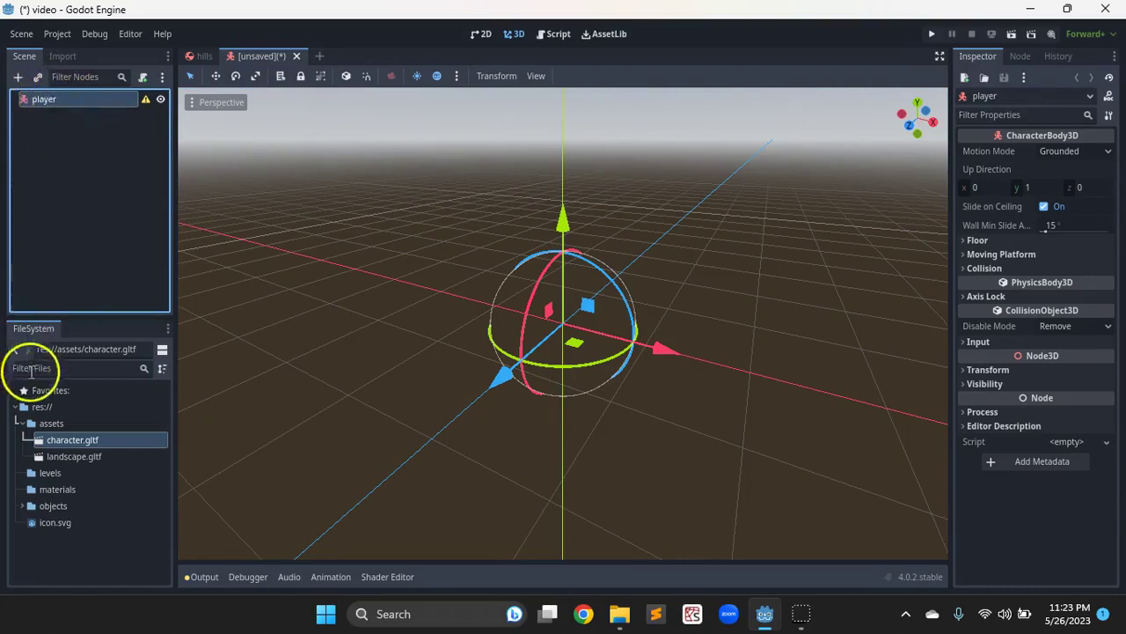
mouse_move(63, 447)
left_mouse_down()
mouse_move(65, 104)
mouse_move(67, 453)
mouse_move(63, 443)
left_mouse_up()
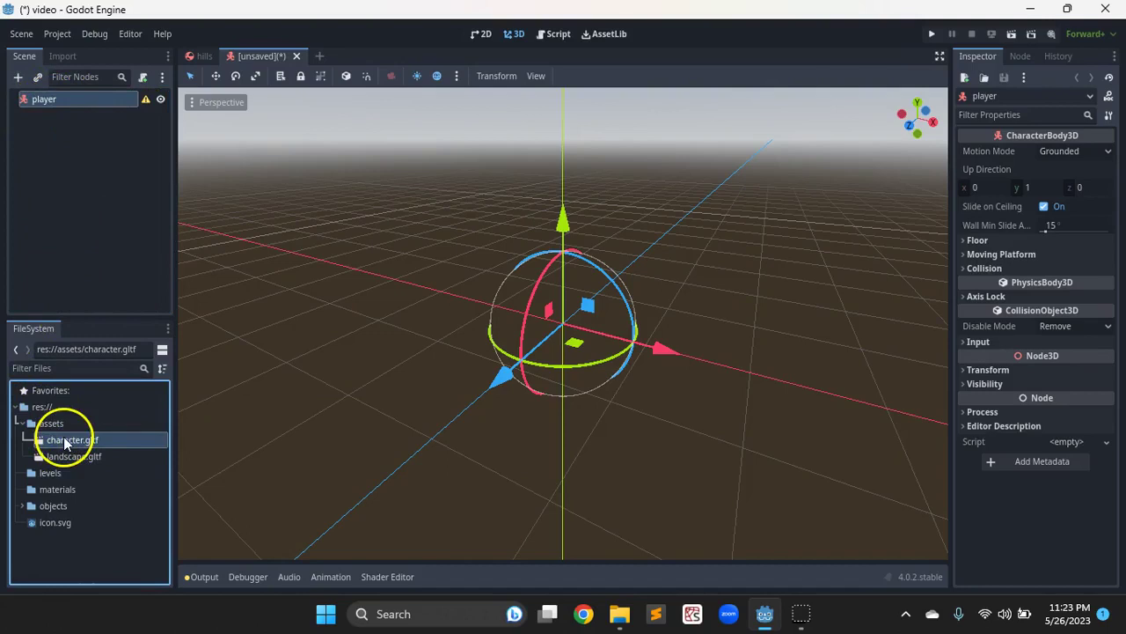
Open character.gltf's Advanced Import Settings and inspect the skeleton, skin, mesh, materials and AnimationPlayer.
double_click(63, 439)
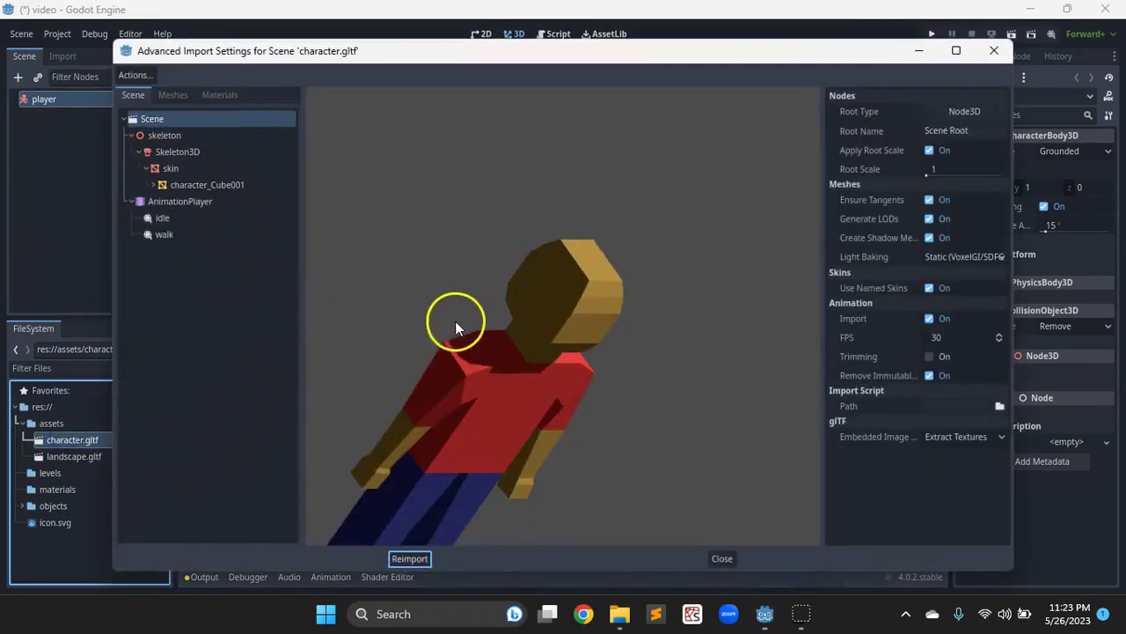
left_click(166, 149)
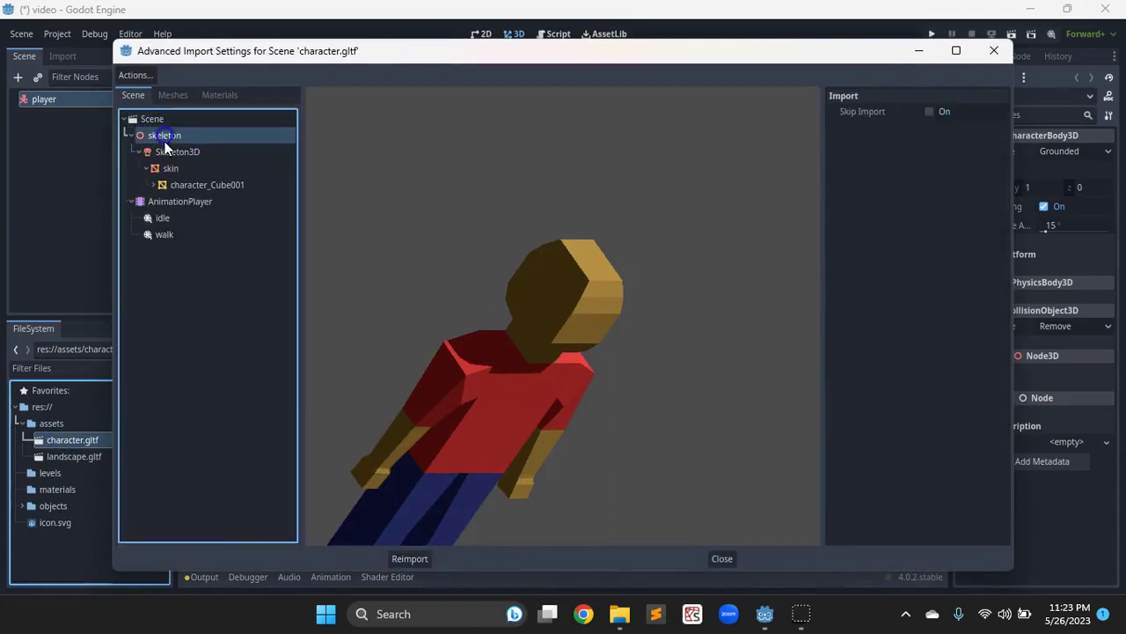
left_click(175, 167)
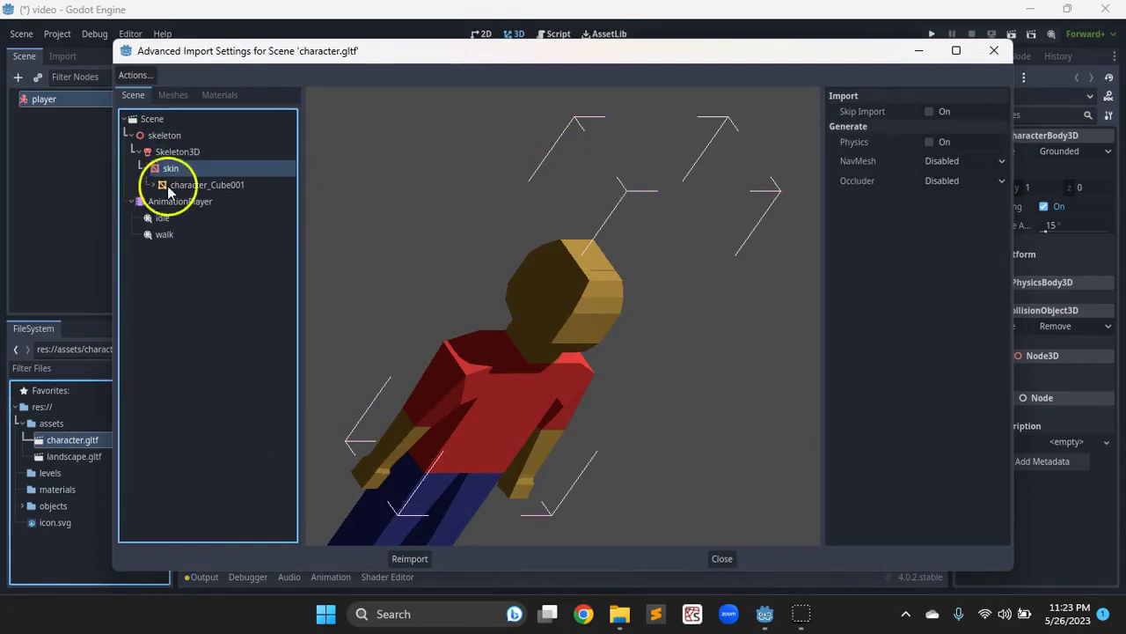
left_click(197, 186)
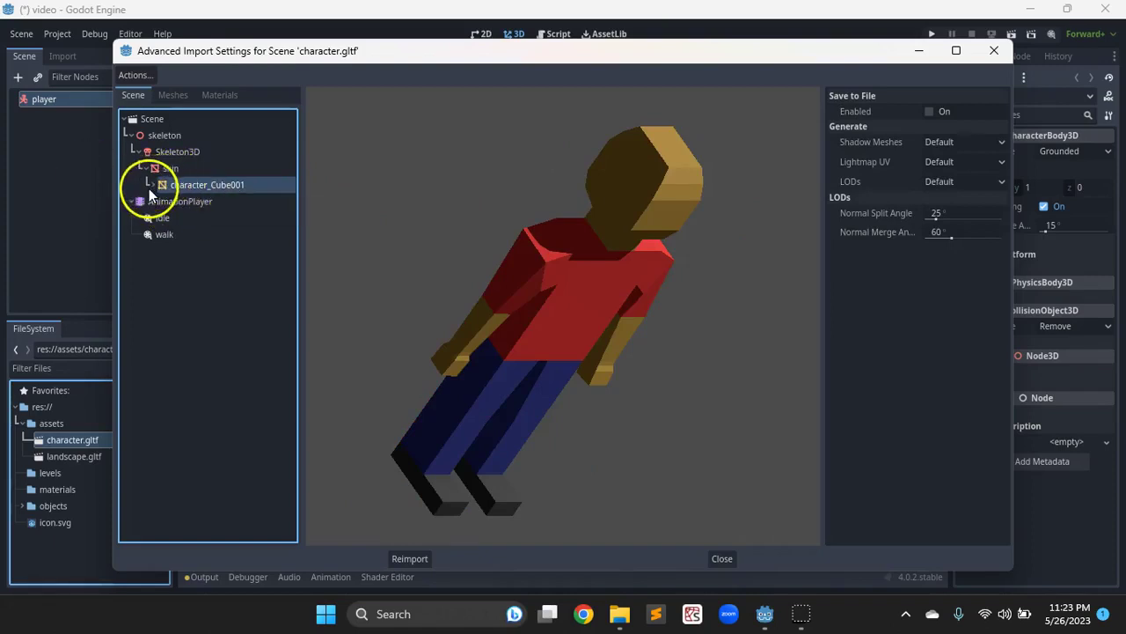
left_click(151, 185)
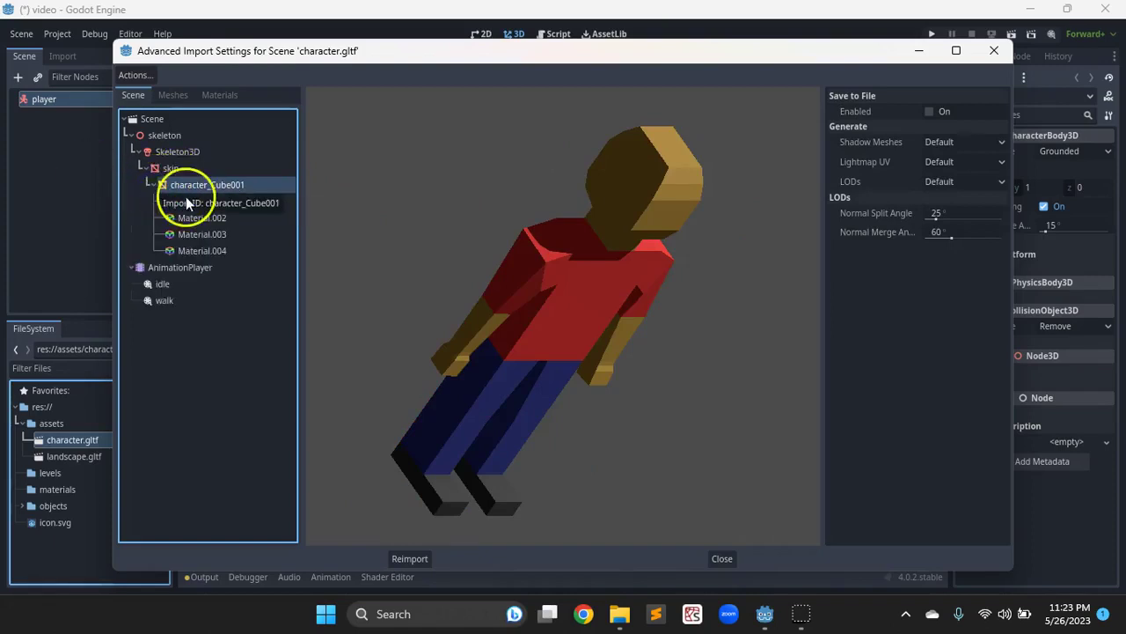
left_click(151, 184)
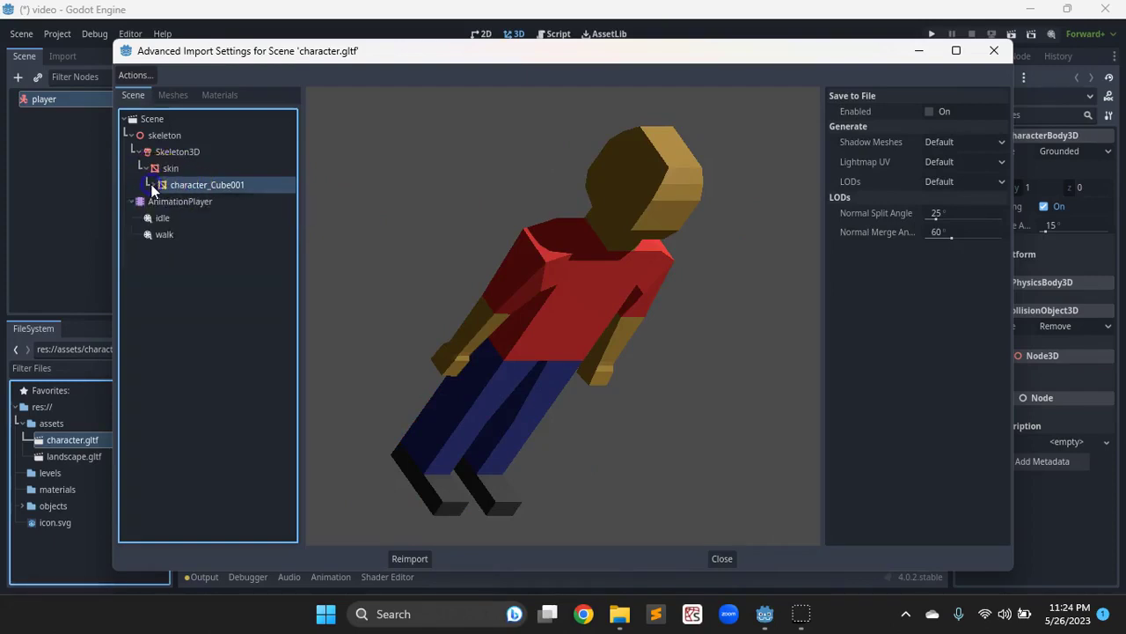
left_click(154, 186)
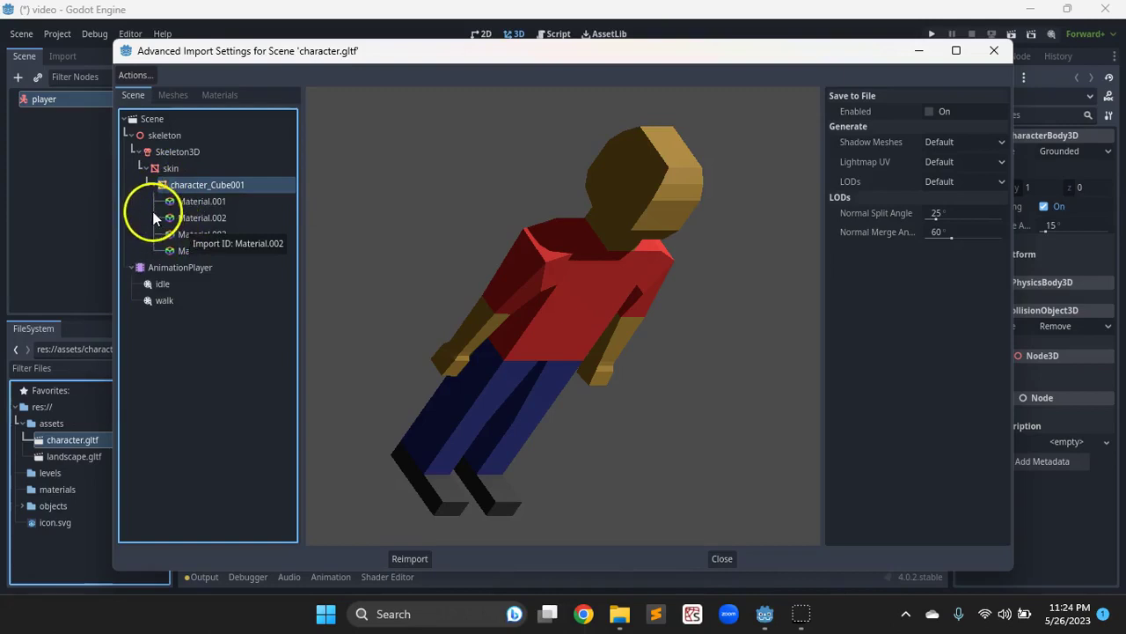
left_click(157, 188)
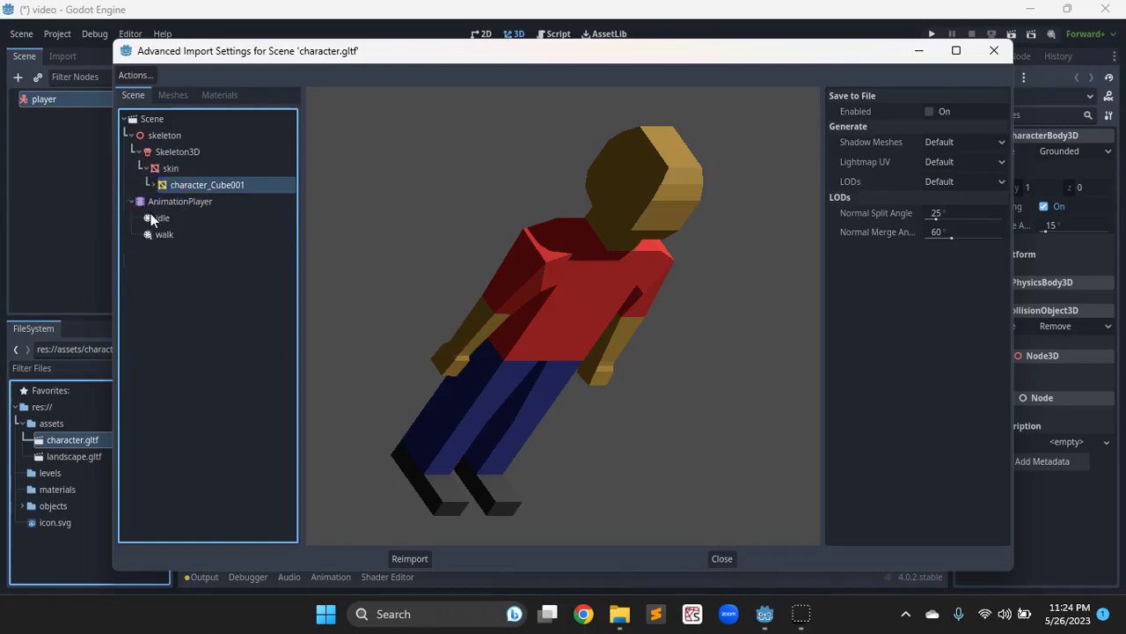
left_click(165, 202)
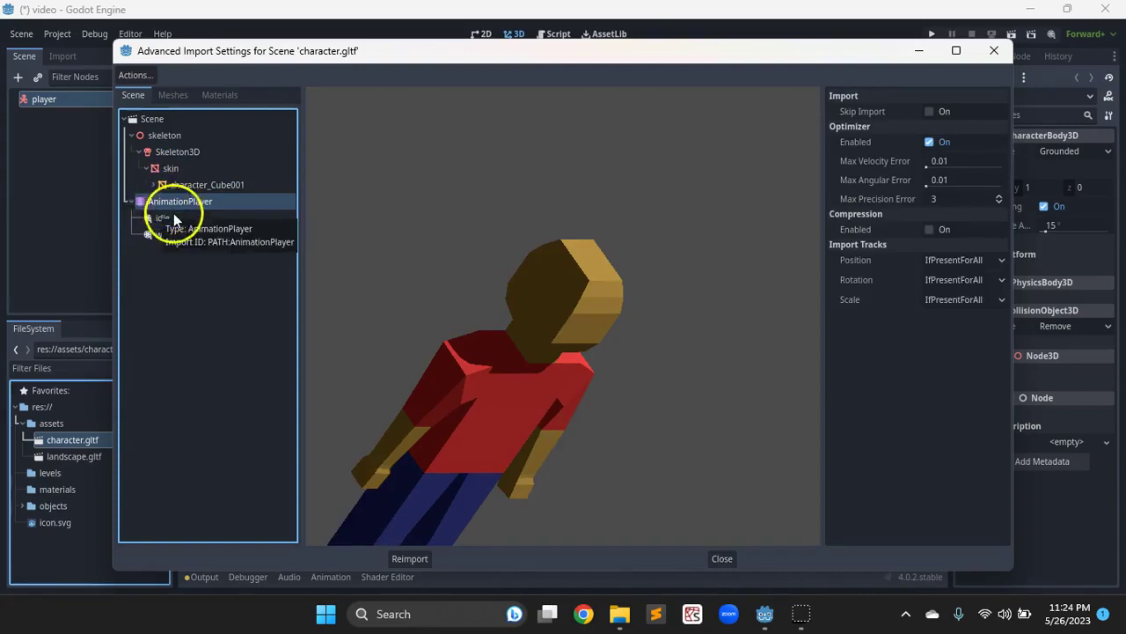
Set the idle animation's Loop Mode to Linear.
left_click(170, 218)
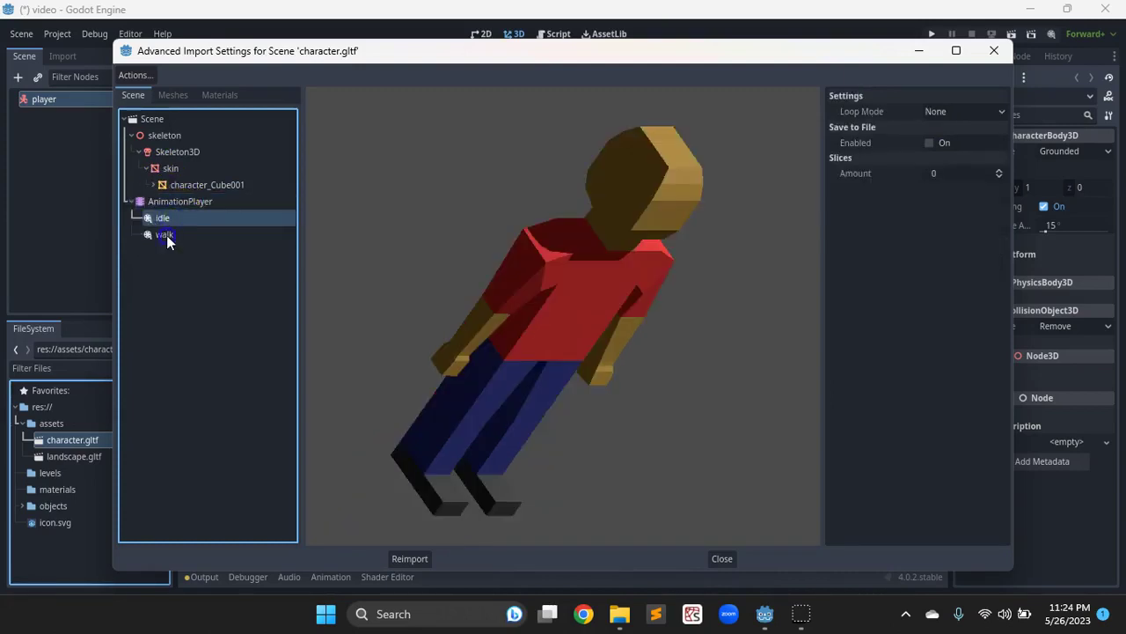
left_click(166, 235)
left_click(172, 218)
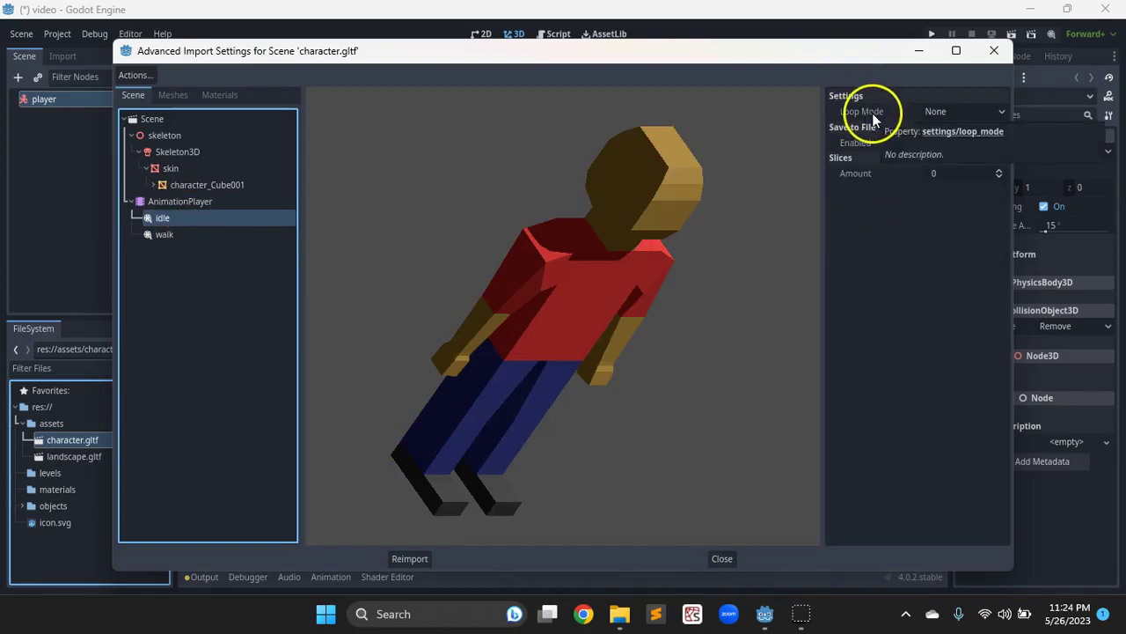
left_click(957, 111)
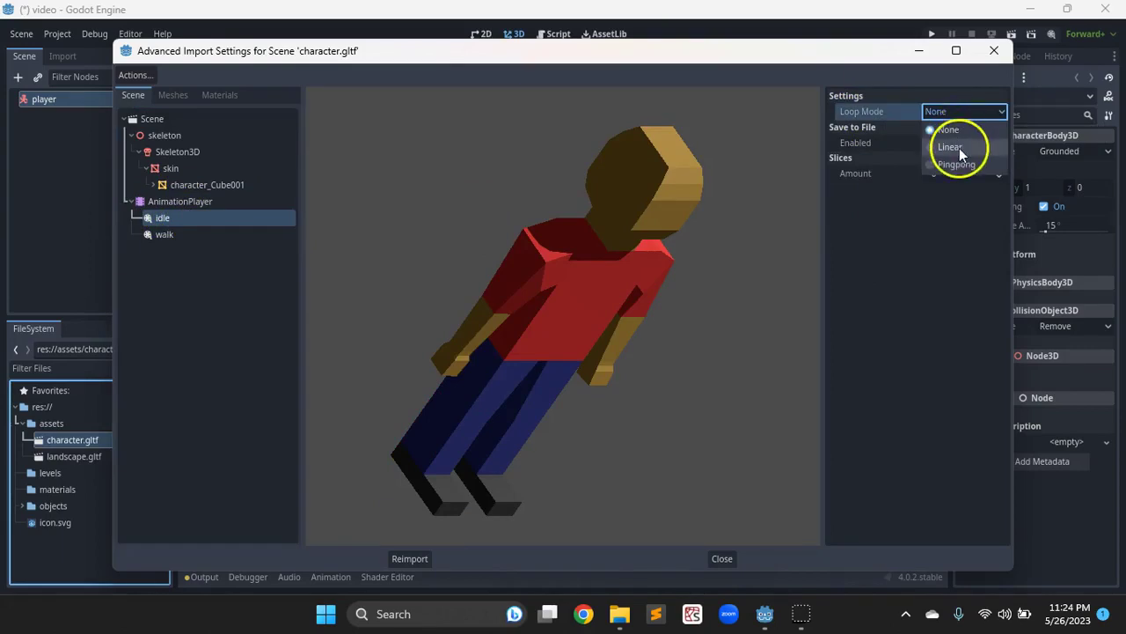
left_click(956, 146)
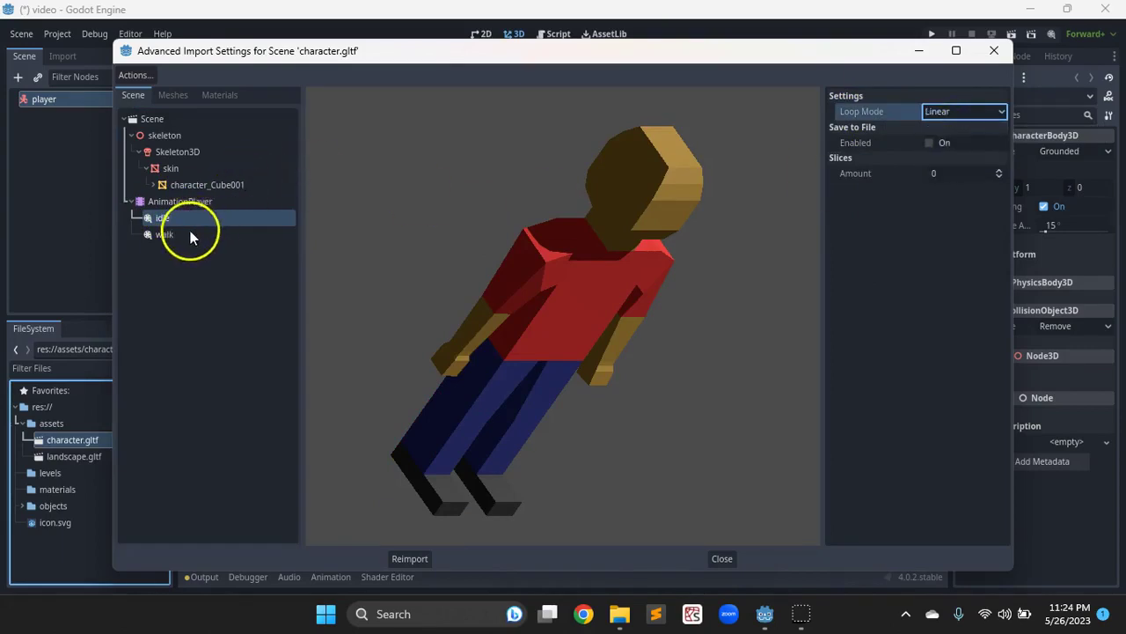
Set the walk animation's Loop Mode to Linear.
left_click(190, 234)
left_click(182, 233)
left_click(968, 112)
left_click_drag(968, 112, 970, 164)
left_click(965, 148)
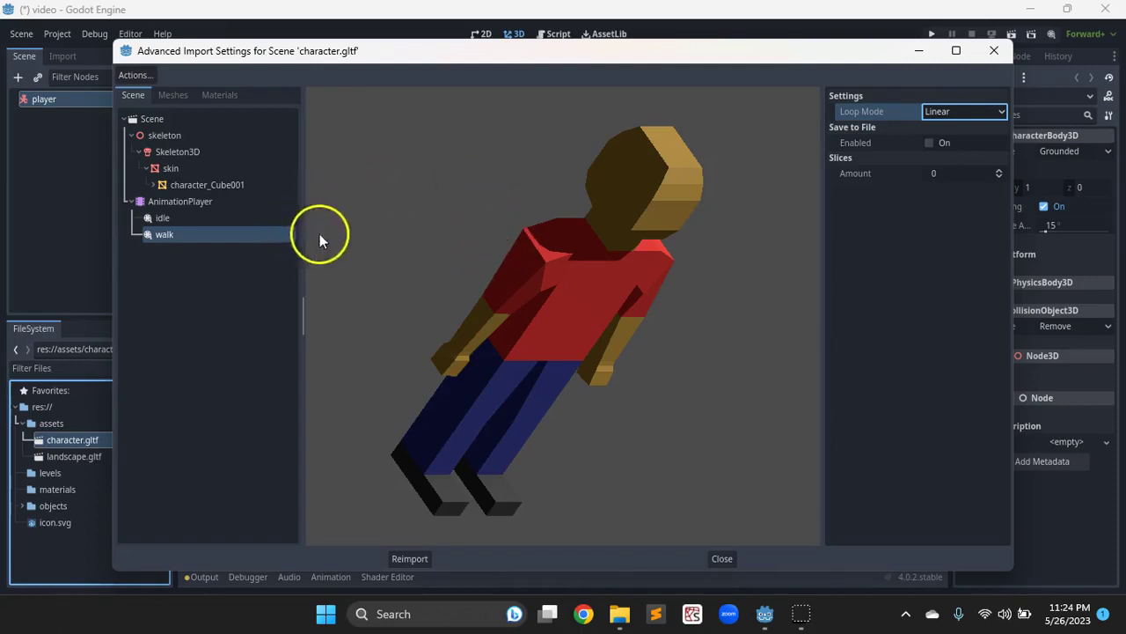
left_click(968, 112)
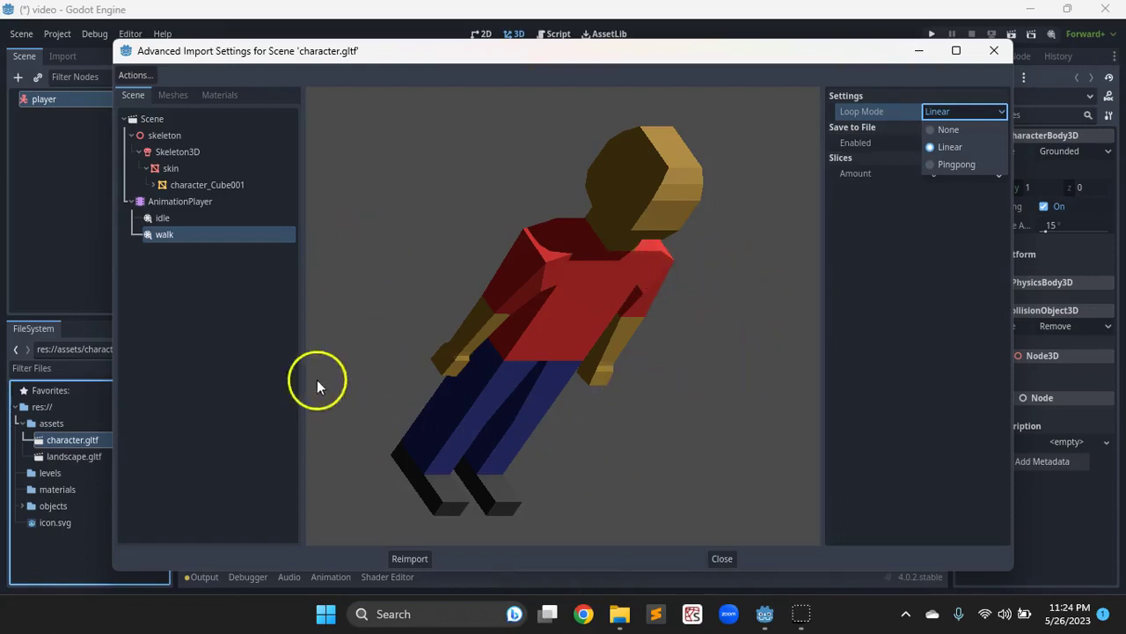
left_click(947, 147)
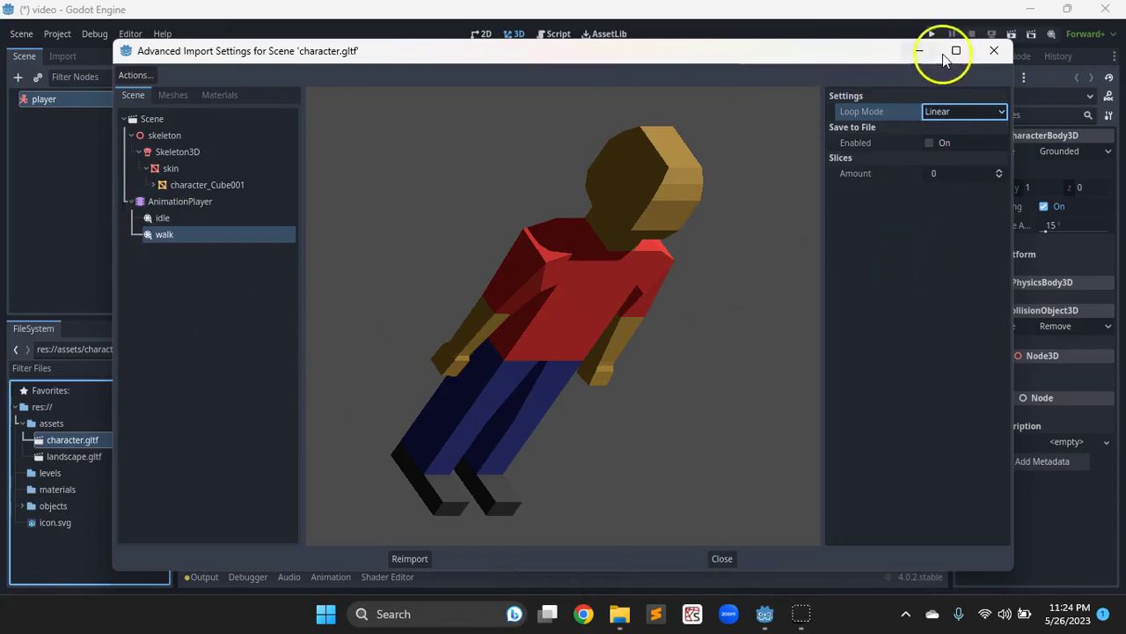
Drop character.gltf onto the player node so the character model sits at the origin.
left_click(994, 51)
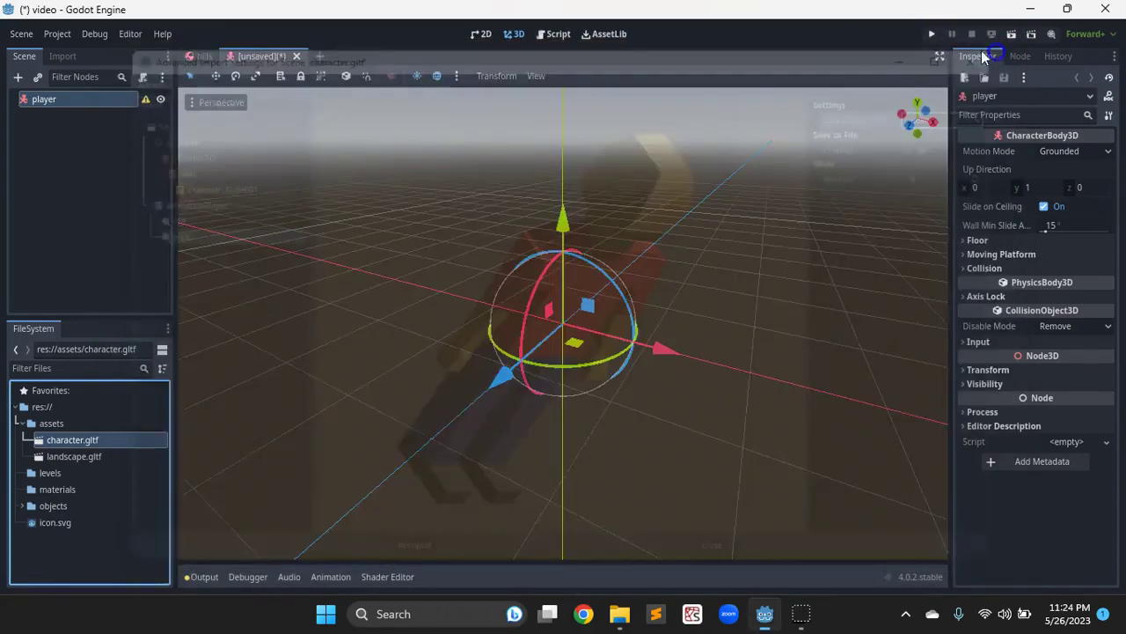
left_click_drag(77, 439, 55, 96)
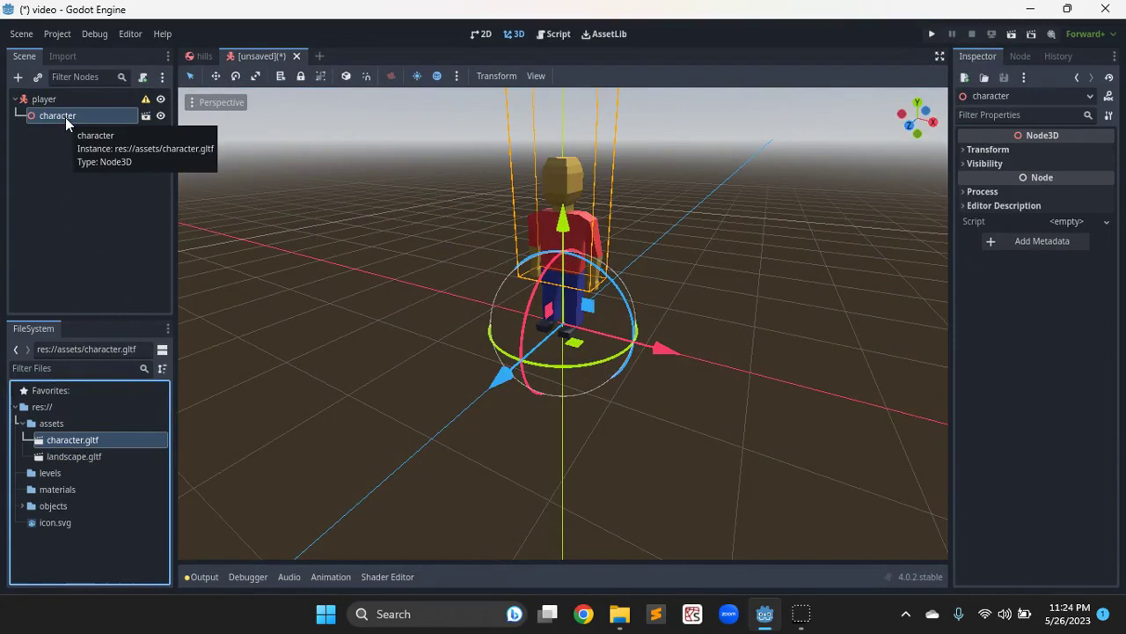
left_click(41, 96)
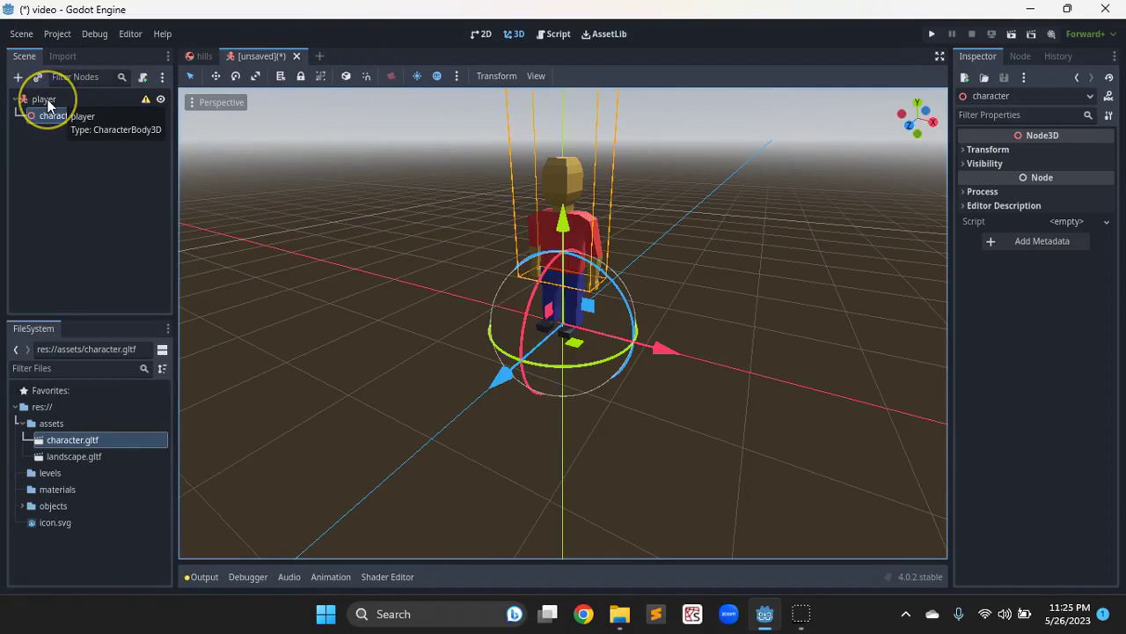
left_click(385, 262)
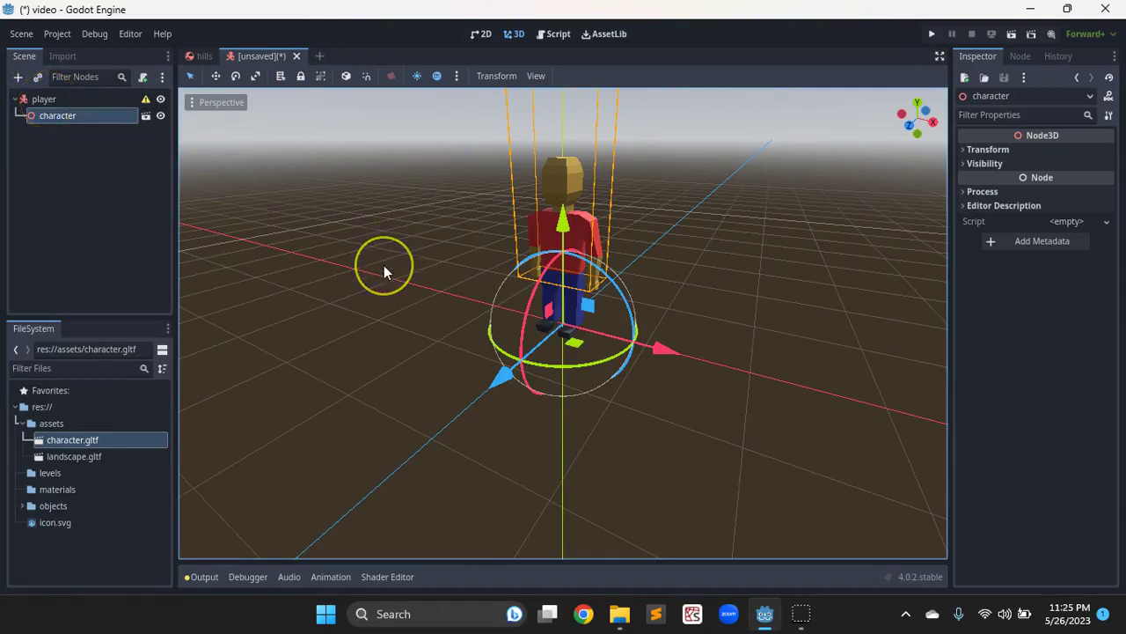
Save the new scene under the objects folder with the name player.tscn.
key("ctrl+s")
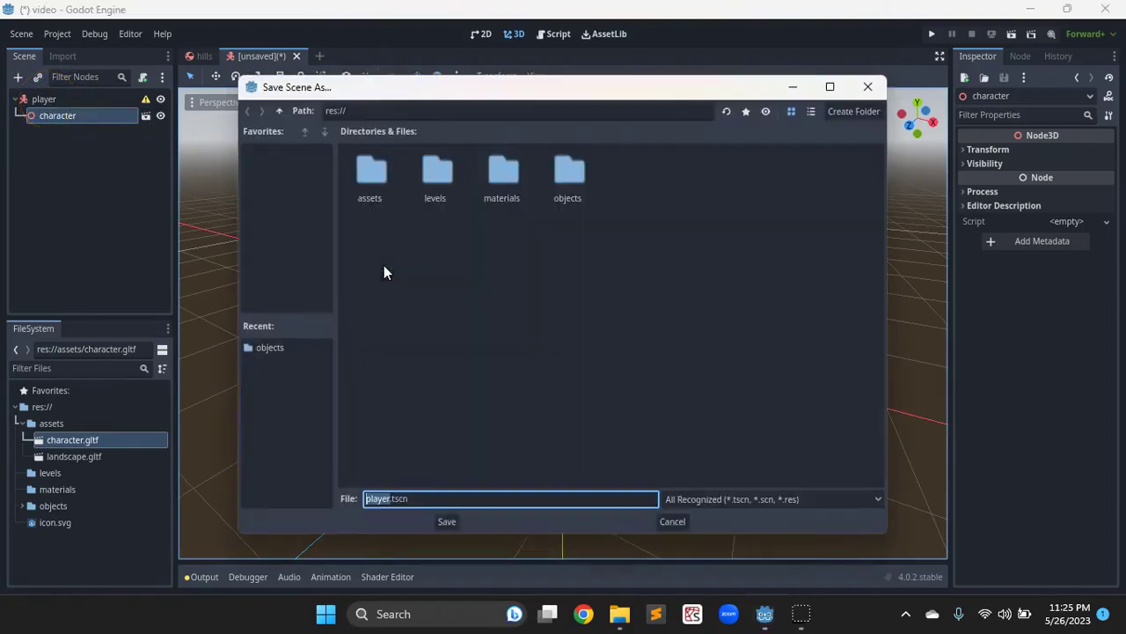
double_click(585, 170)
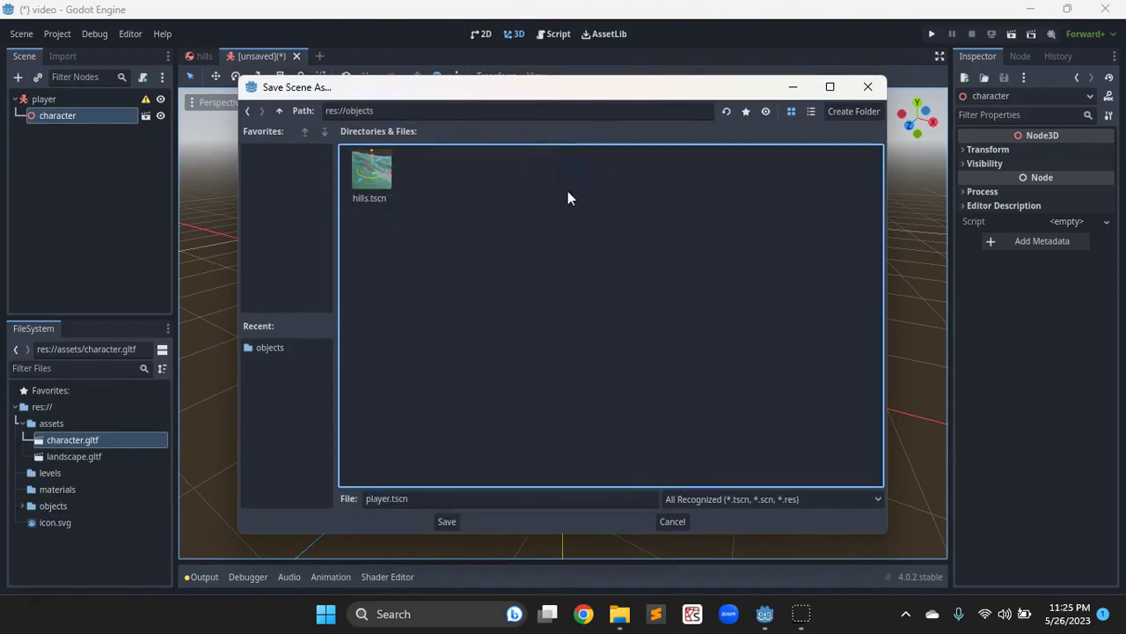
left_click(440, 521)
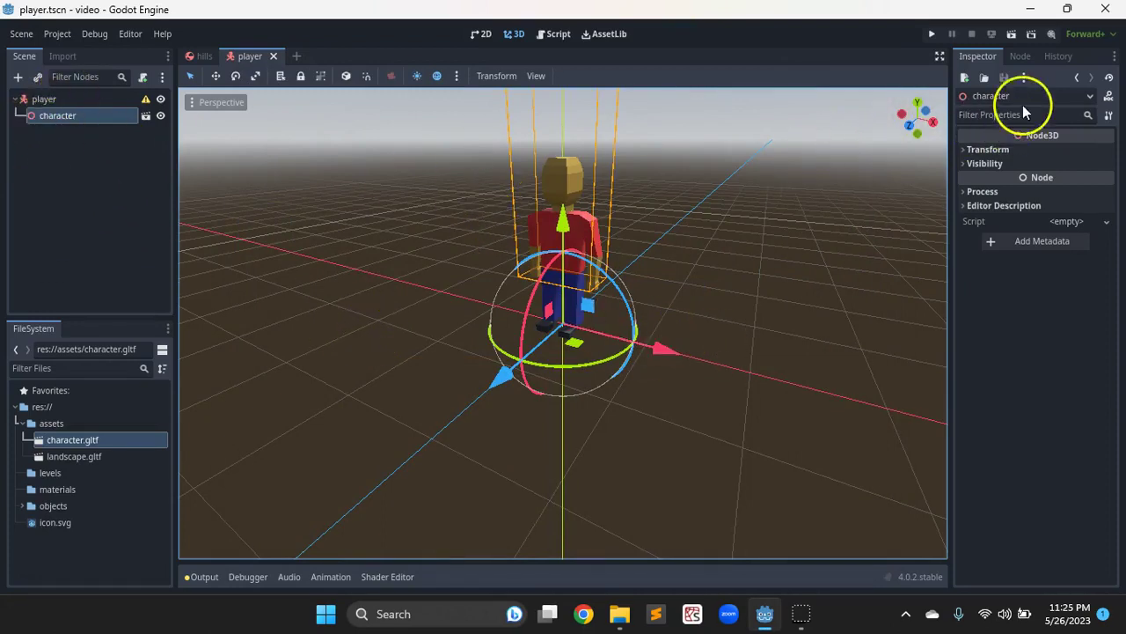
left_click(50, 102)
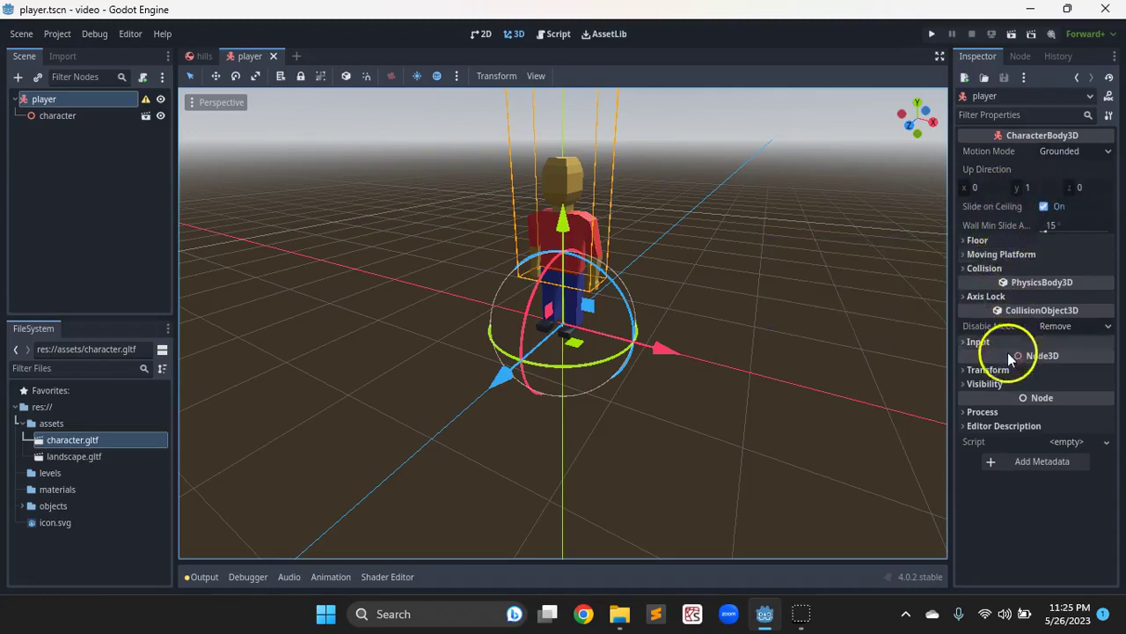
left_click(966, 240)
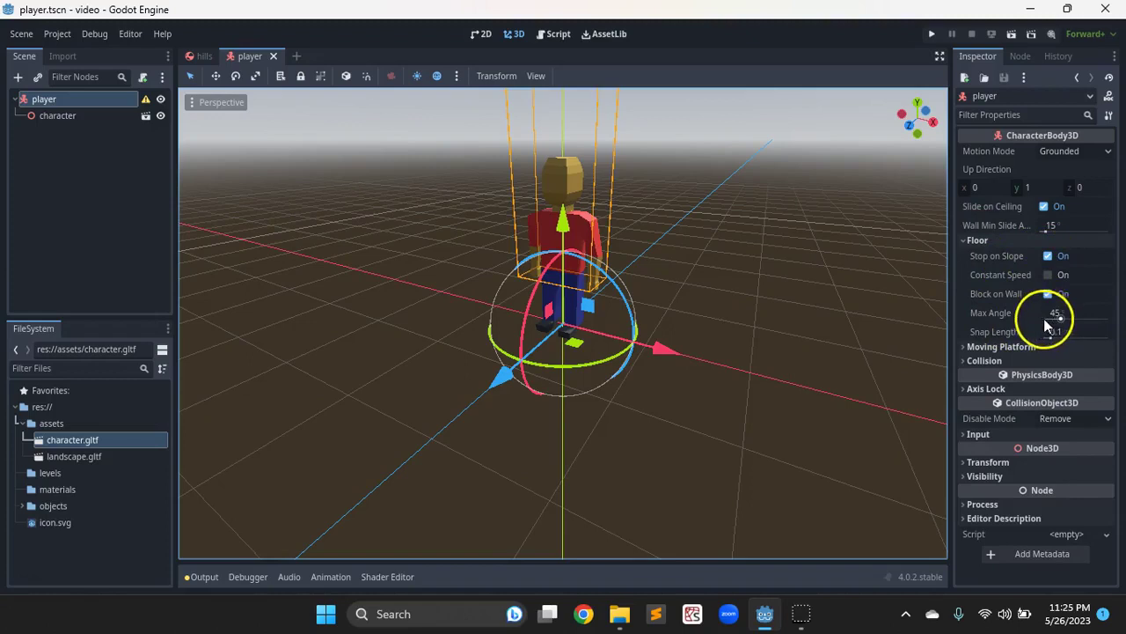
left_click(201, 56)
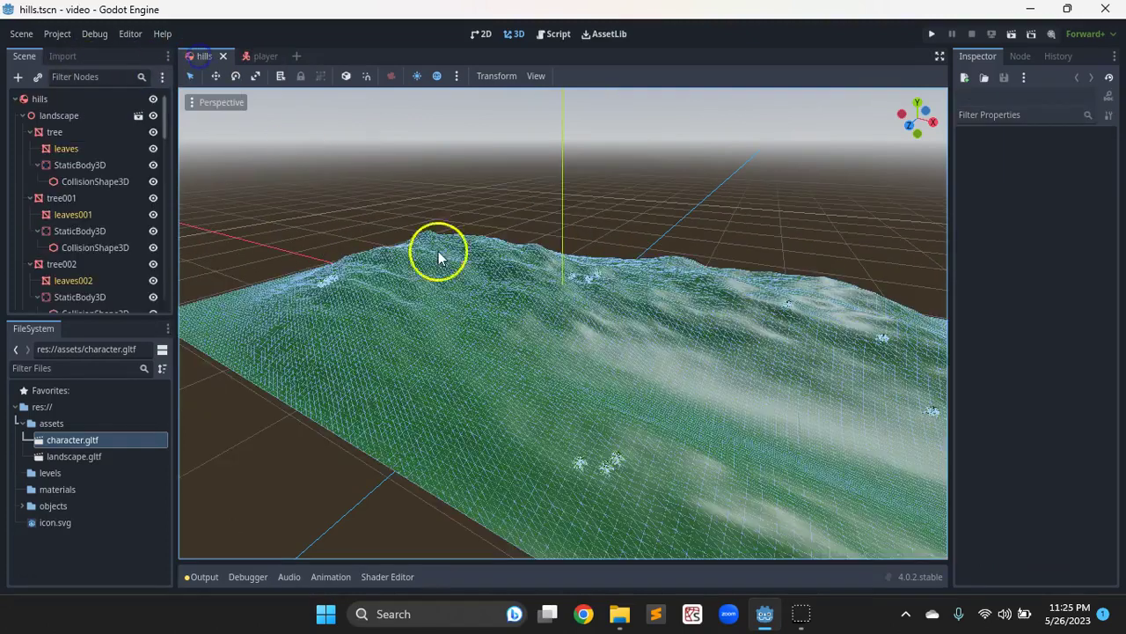
left_click(264, 56)
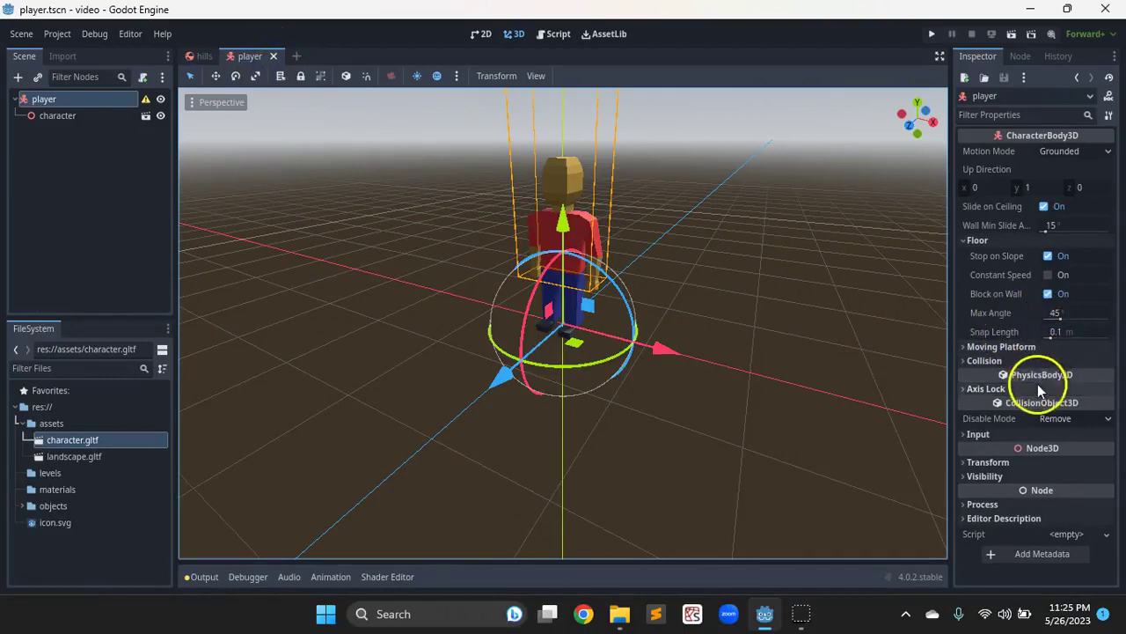
left_click(964, 242)
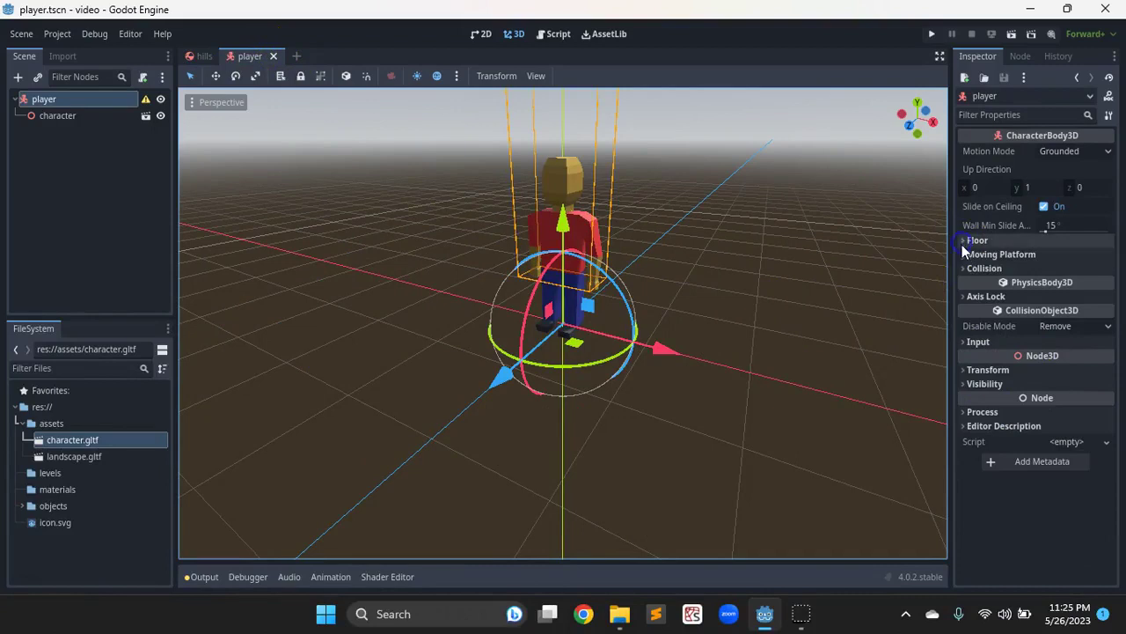
left_click(963, 372)
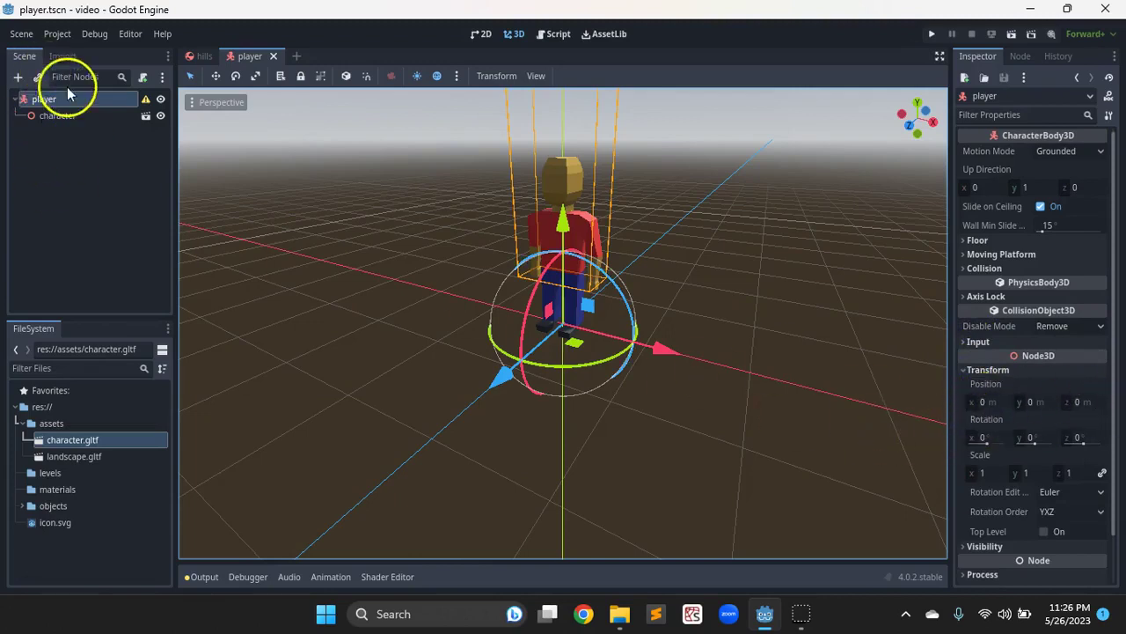
left_click(67, 115)
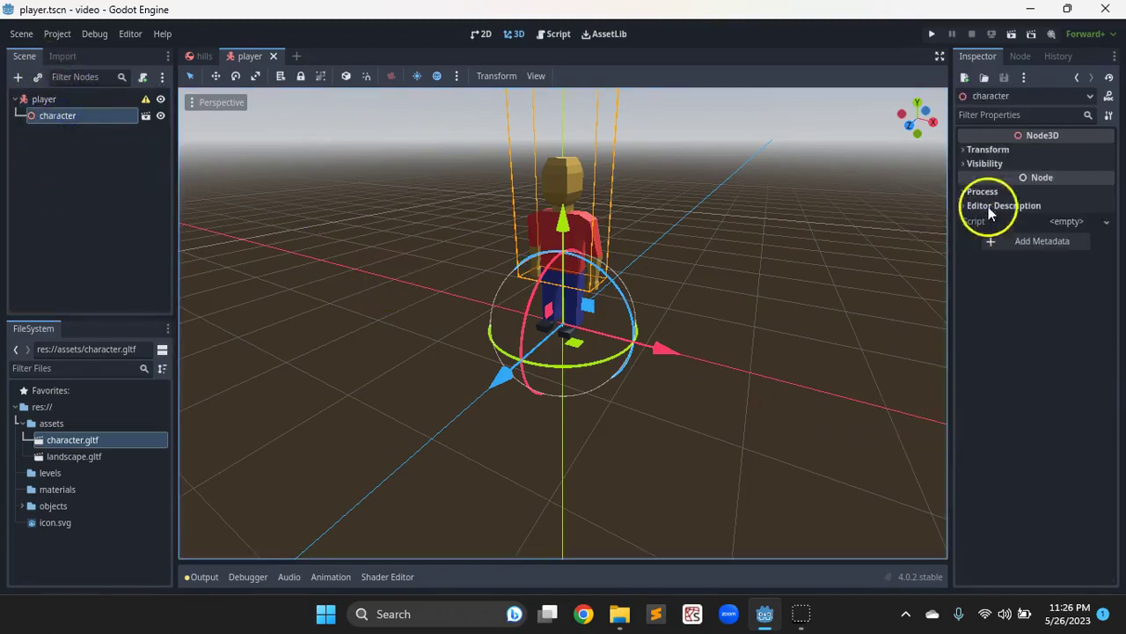
left_click(969, 149)
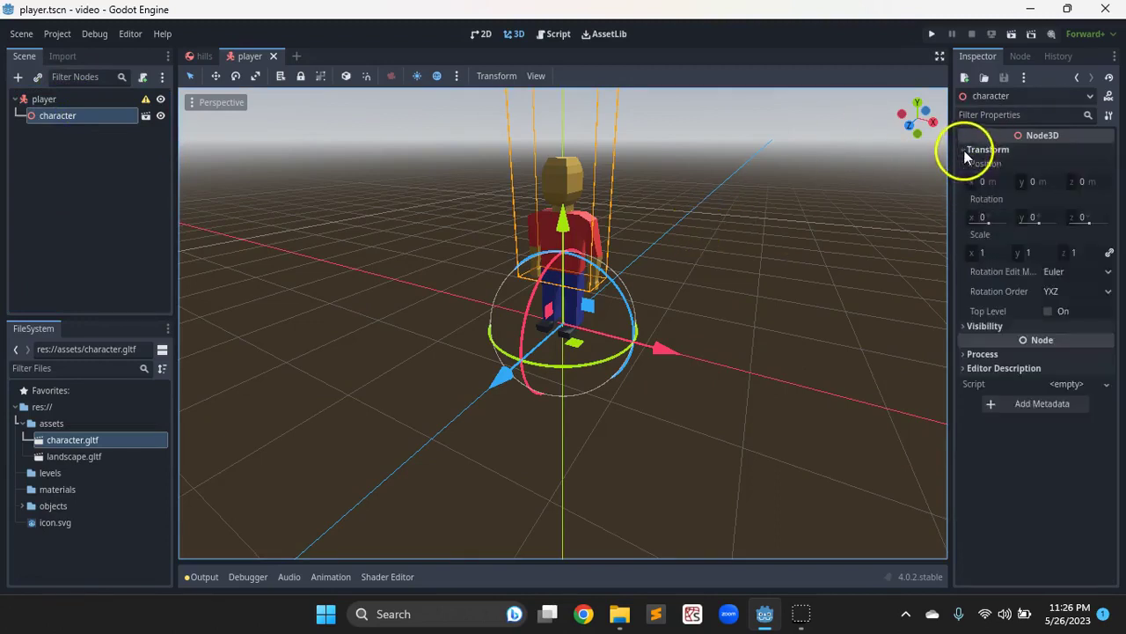
left_click(1020, 181)
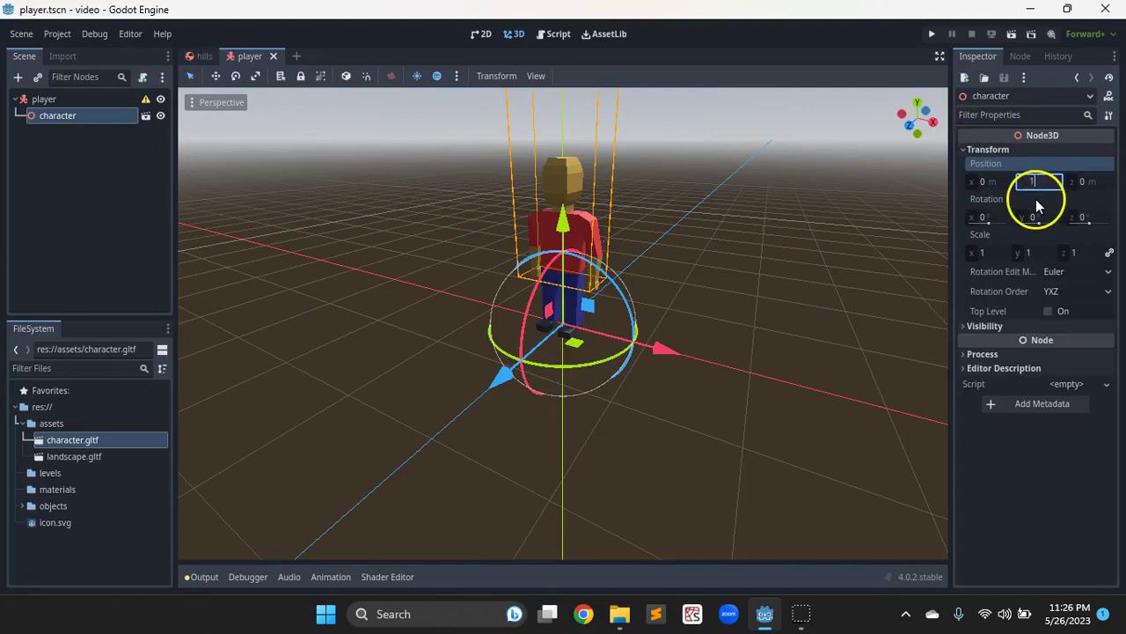
key("Return")
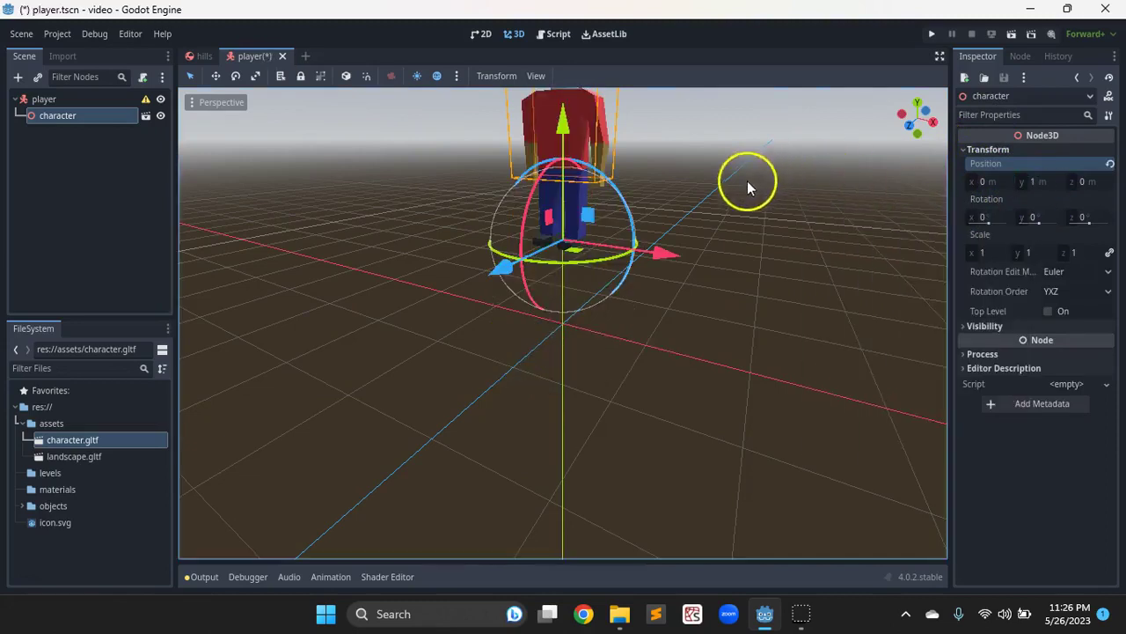
left_click(1074, 182)
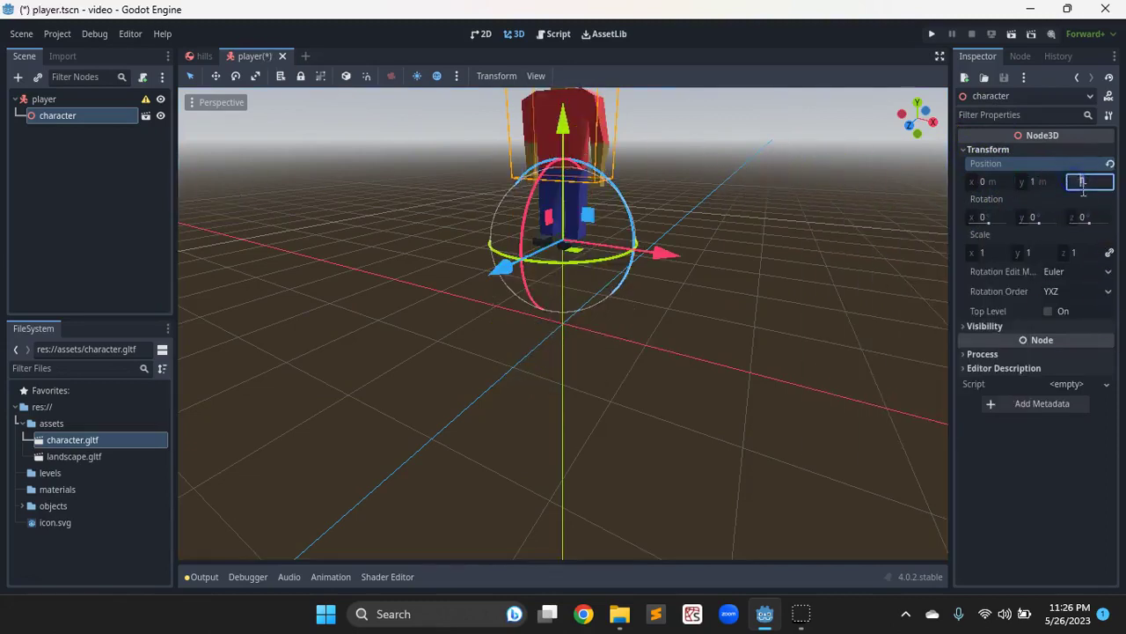
type("1")
left_click(843, 271)
left_click(463, 281)
scroll(463, 281, "down", 5)
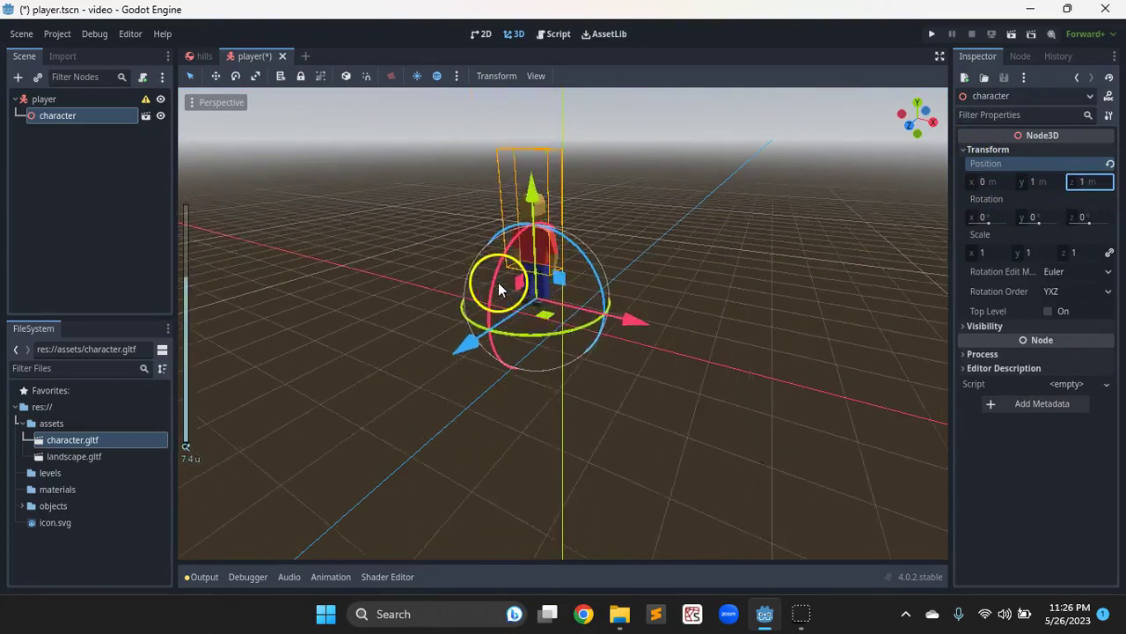
left_click(46, 99)
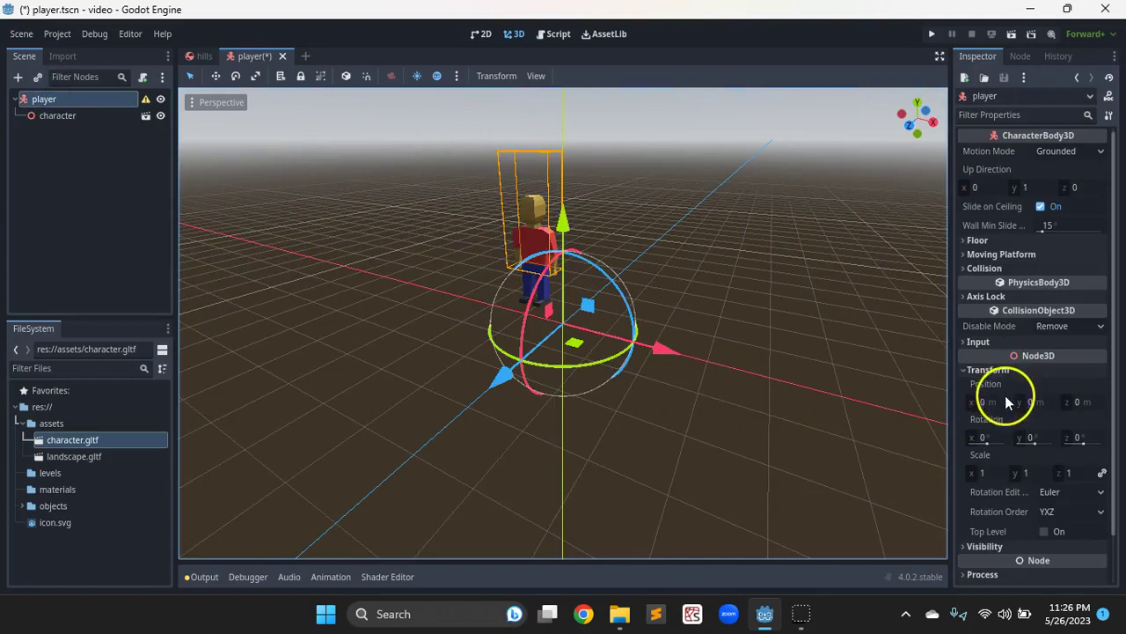
left_click(976, 400)
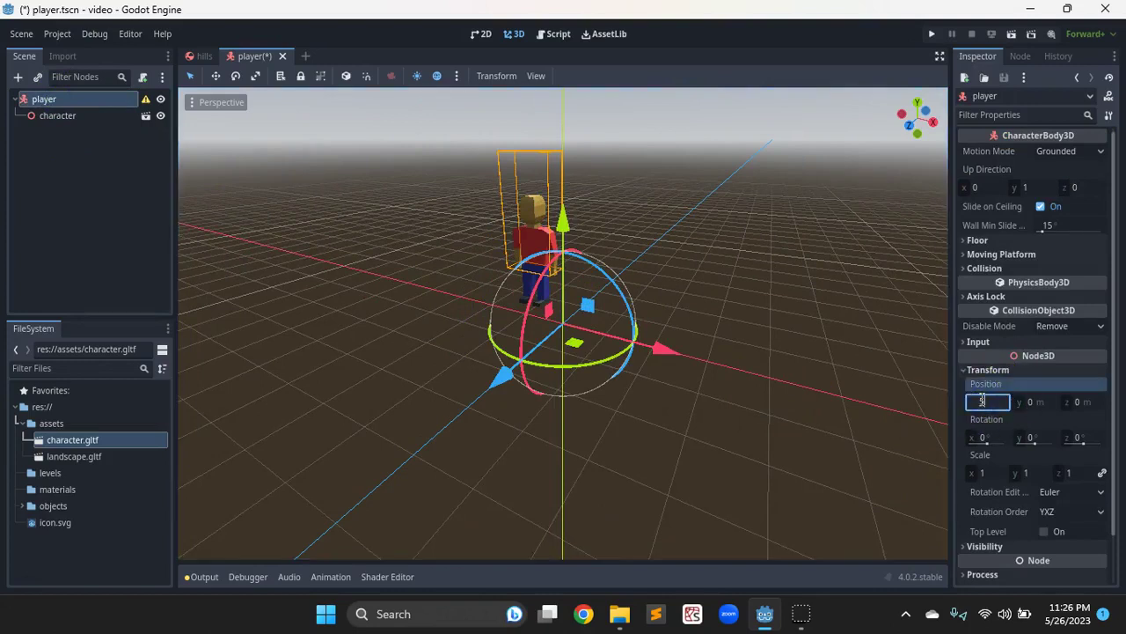
type("5")
key("Return")
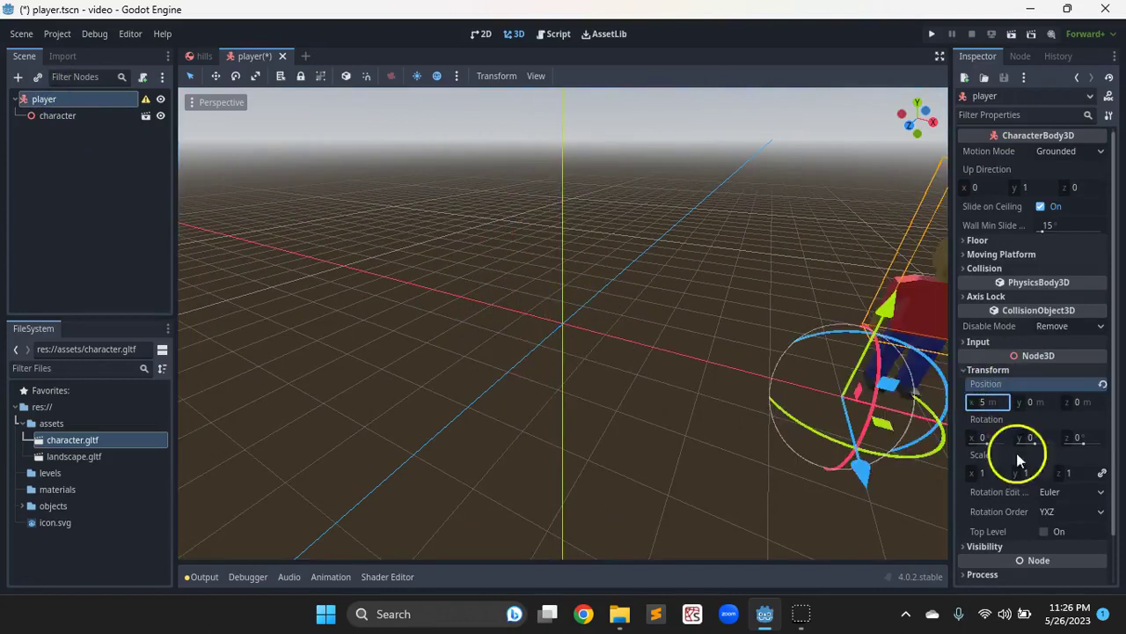
middle_click_drag(819, 426, 668, 369)
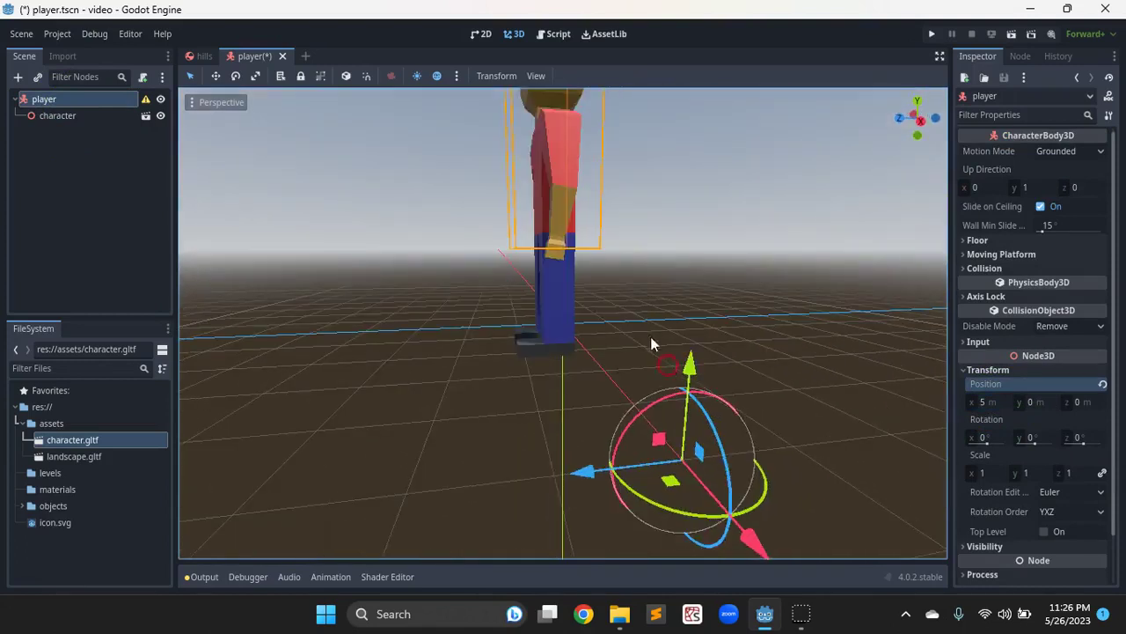
left_click(988, 402)
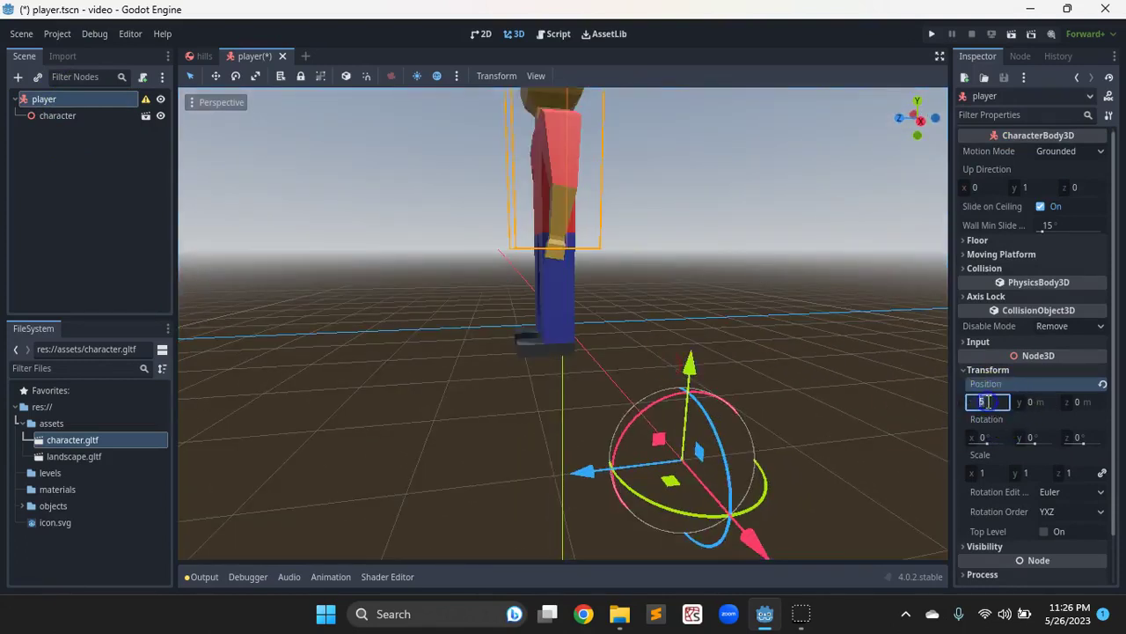
type("0")
key("Return")
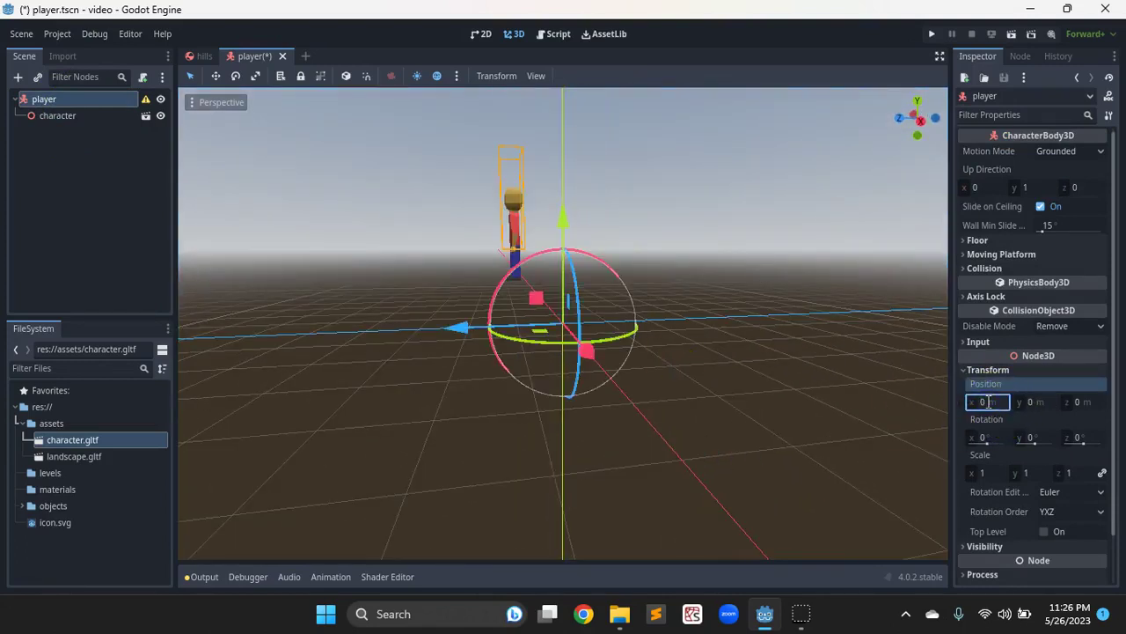
left_click(70, 115)
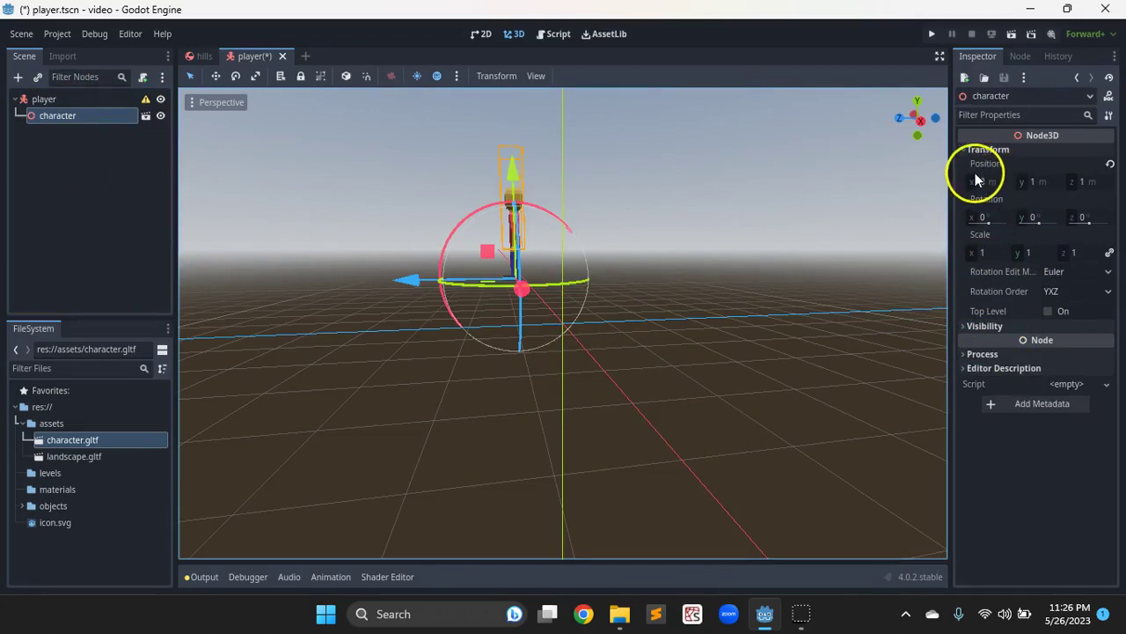
left_click(1032, 182)
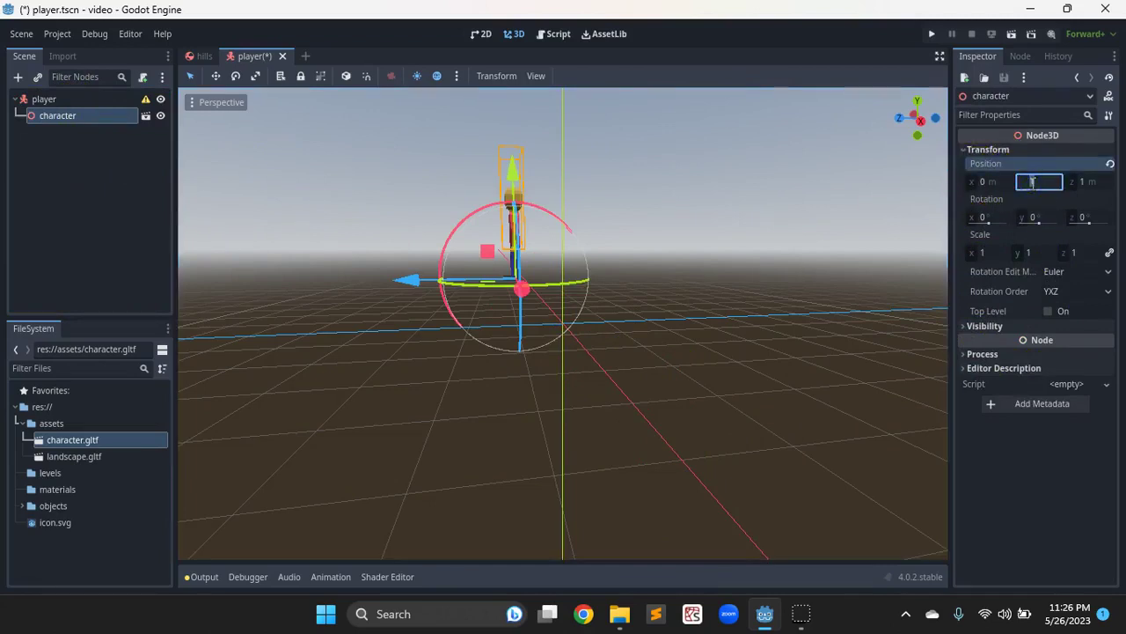
type("0")
key("Tab")
type("0")
key("Tab")
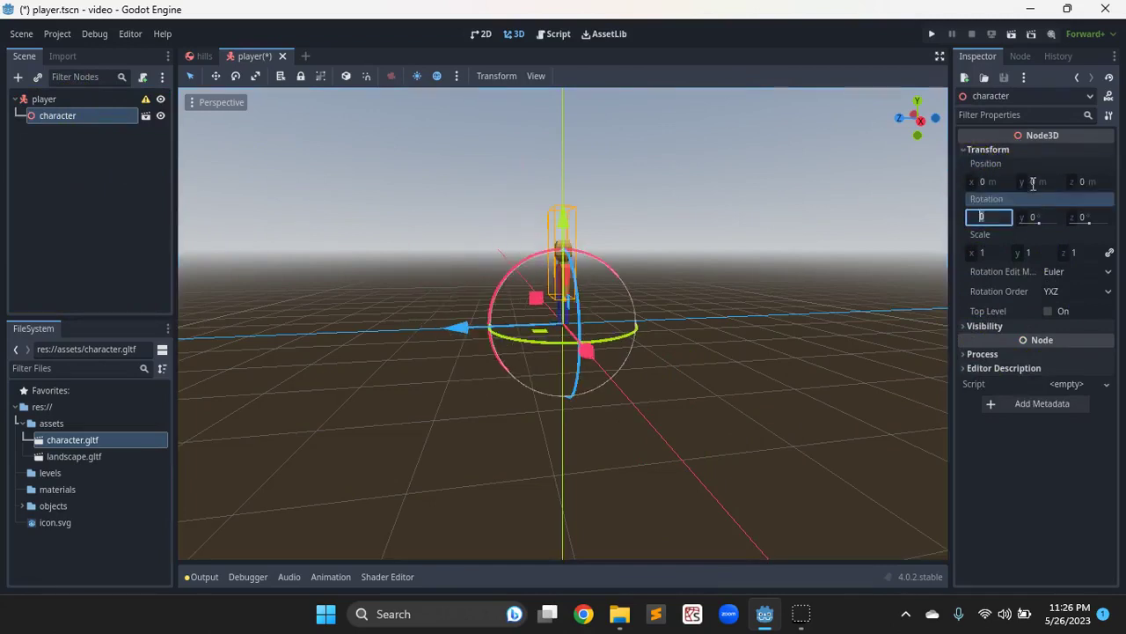
left_click(987, 168)
left_click(995, 216)
left_click(577, 329)
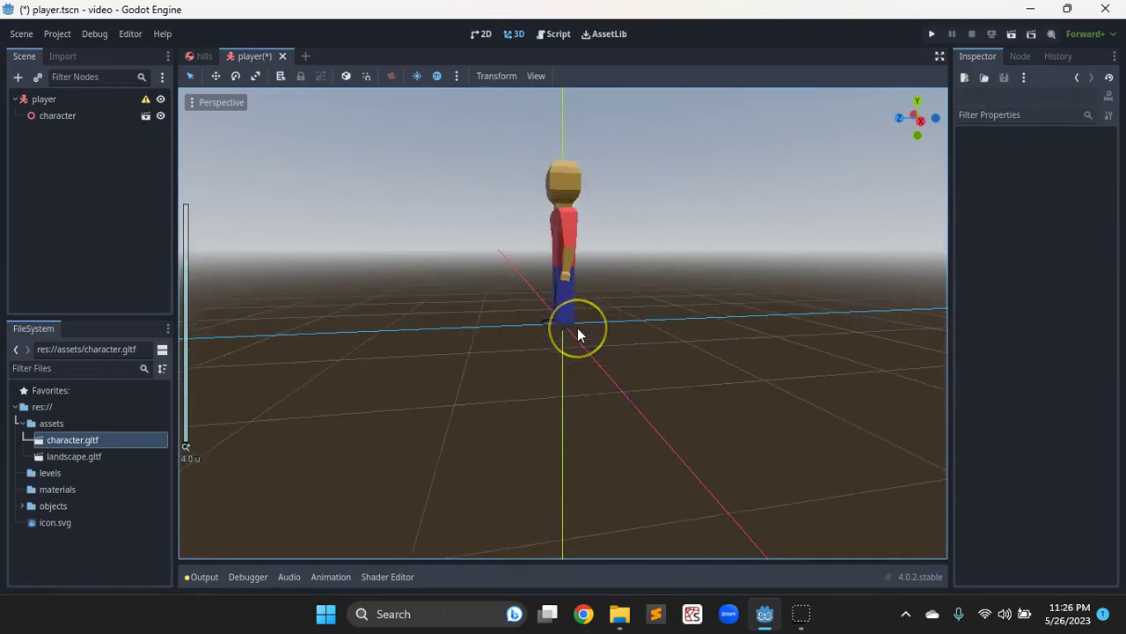
middle_click_drag(578, 330, 687, 357)
left_click(58, 115)
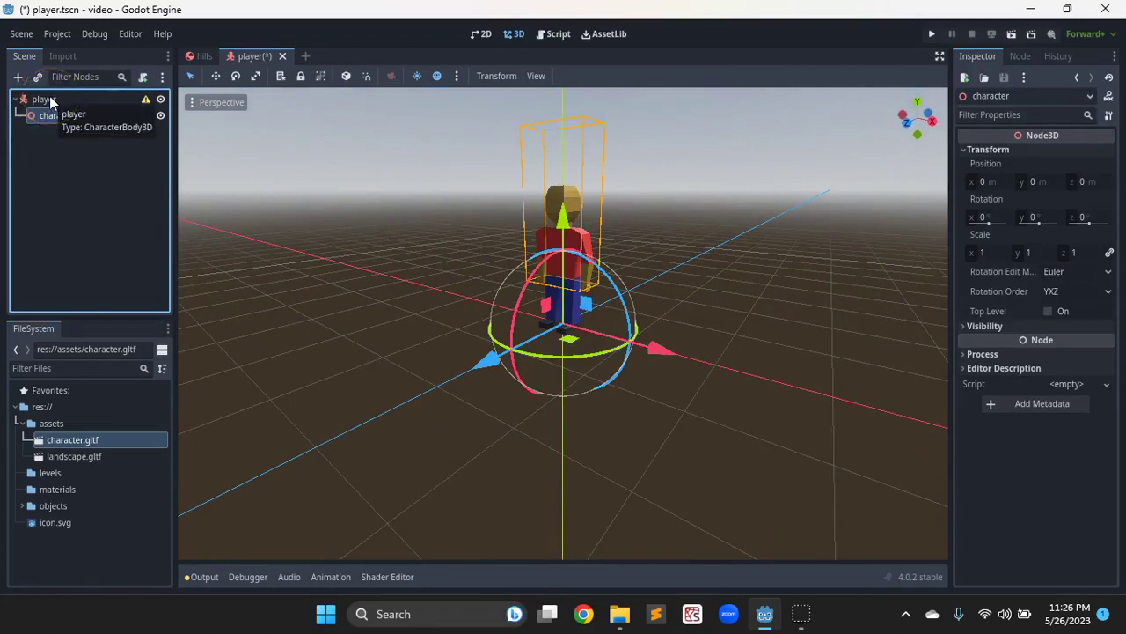
left_click(50, 98)
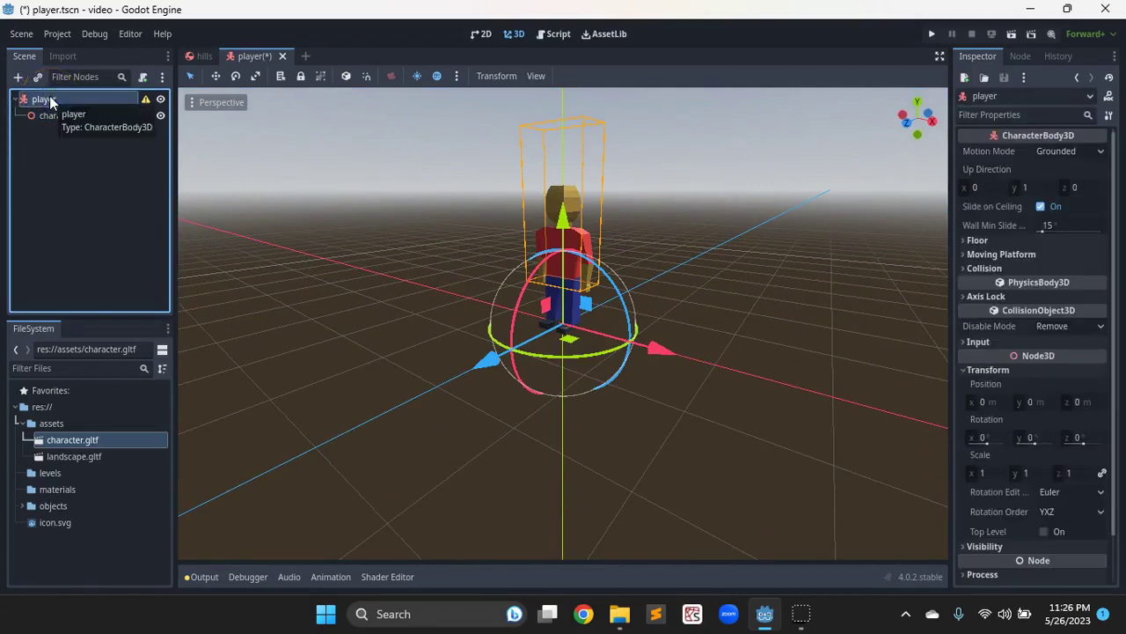
left_click(44, 115)
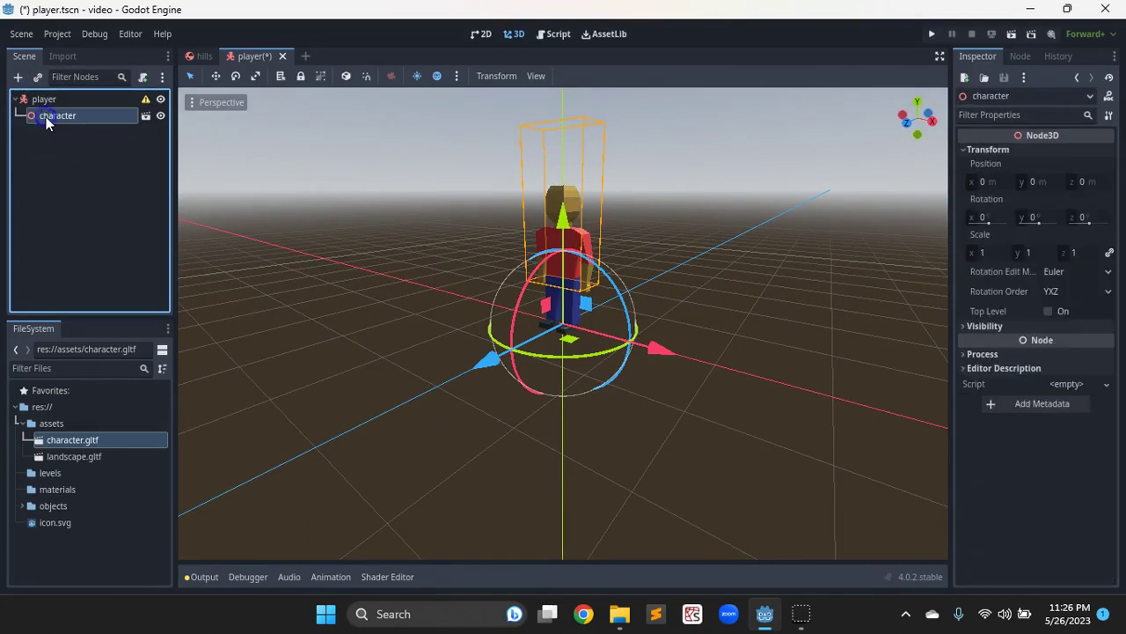
left_click(37, 99)
left_click(53, 115)
left_click(42, 98)
left_click(57, 115)
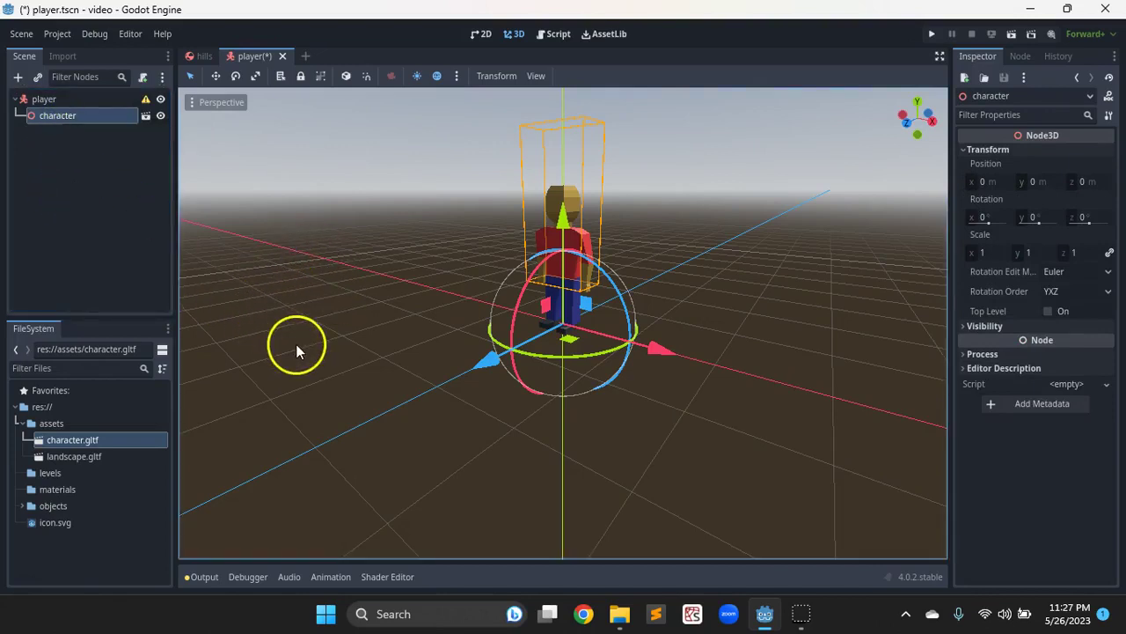
middle_click_drag(574, 264, 516, 262)
left_click(557, 262)
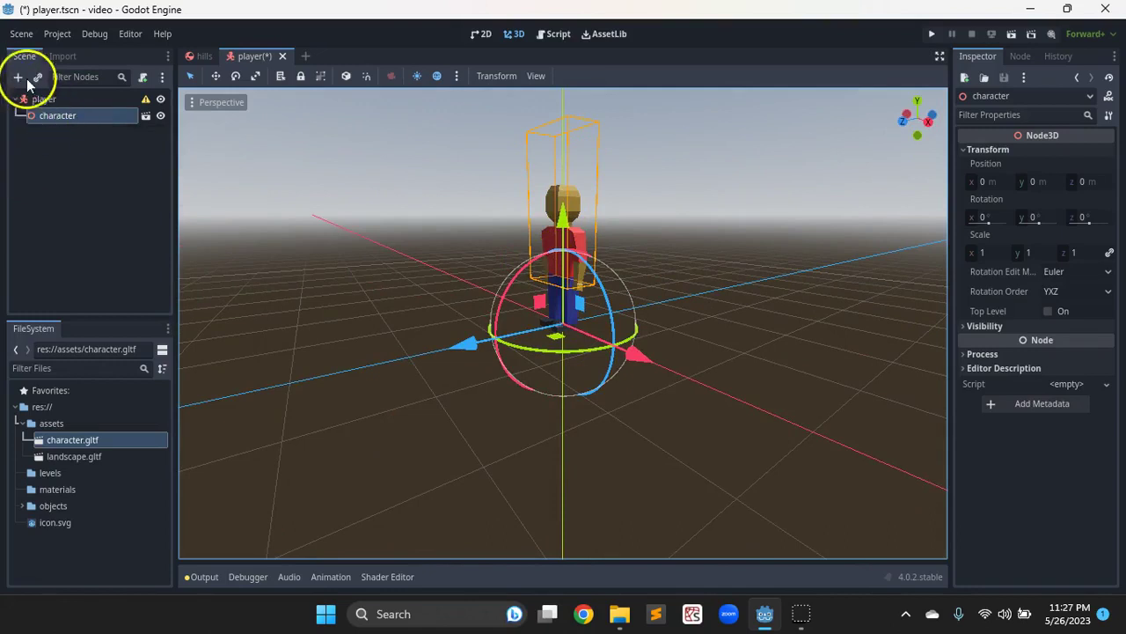
scroll(533, 316, "up", 3)
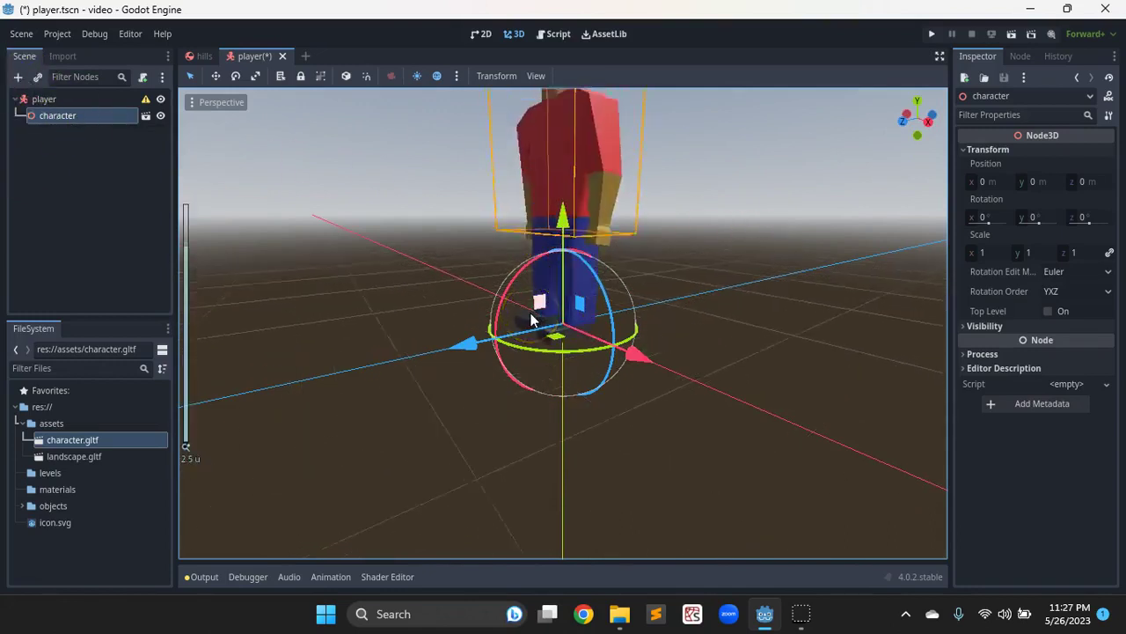
scroll(533, 320, "down", 3)
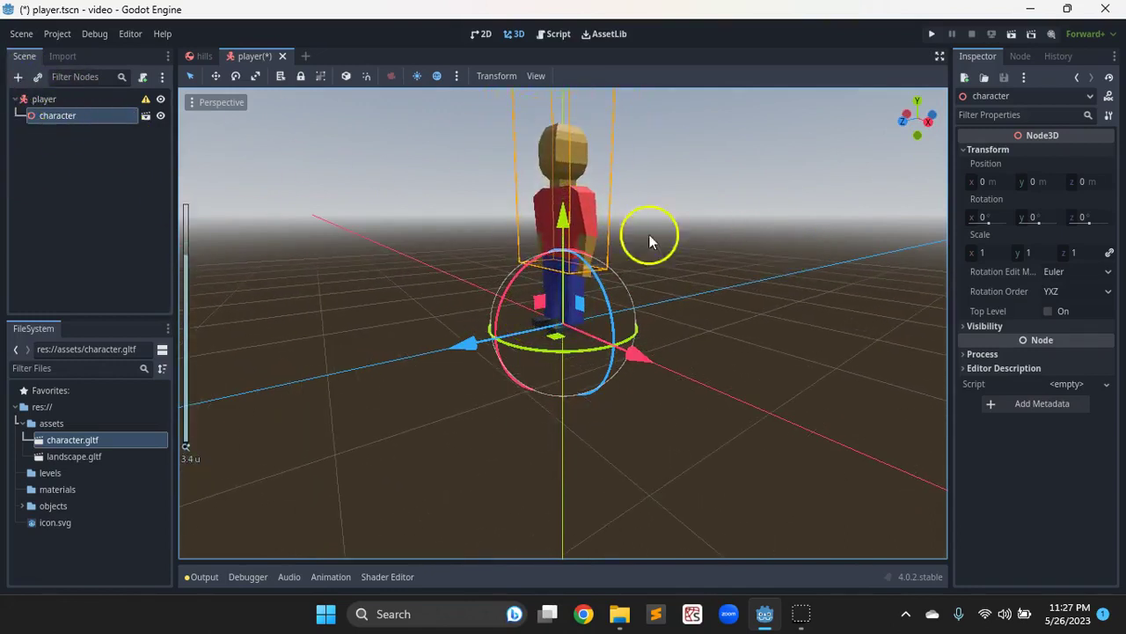
scroll(613, 239, "down", 2)
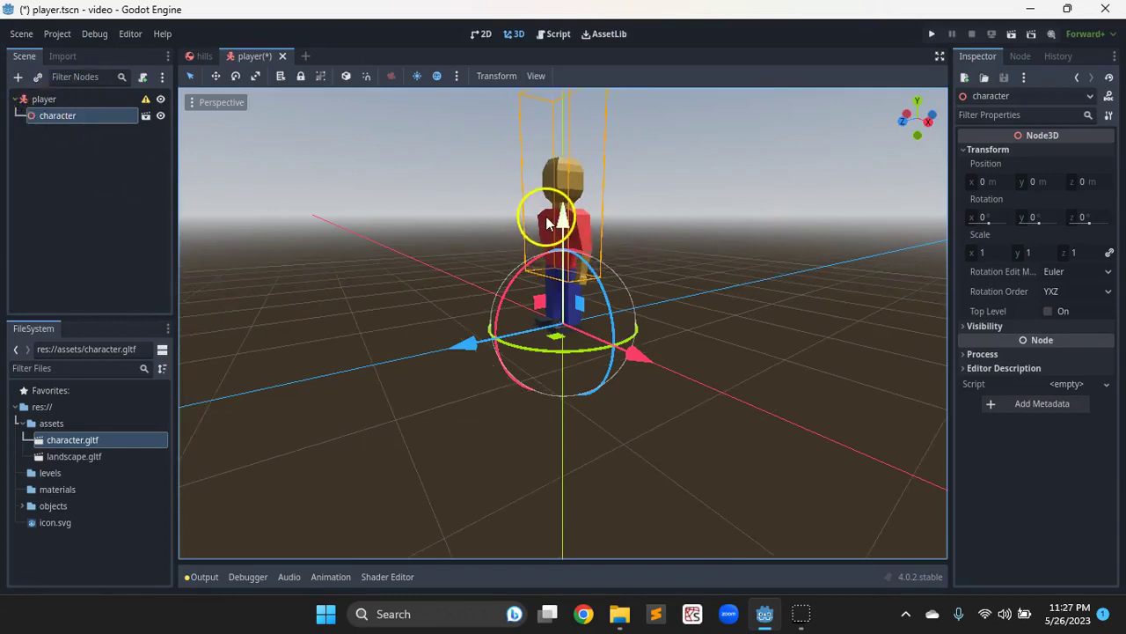
double_click(63, 116)
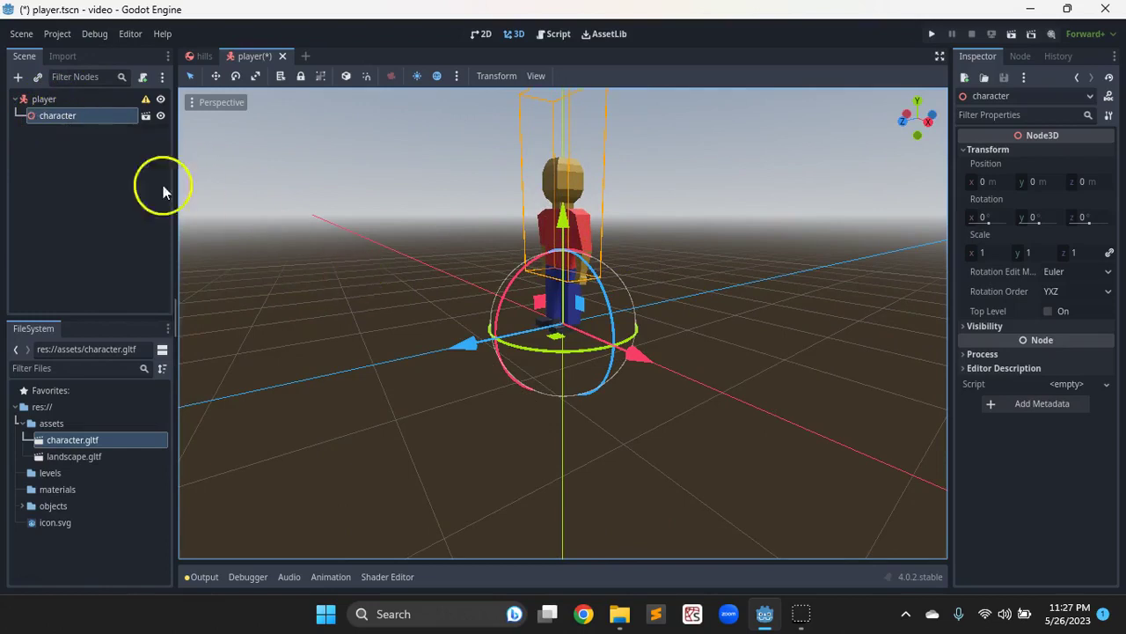
Enable Editable Children on character and inspect skeleton, Skeleton3D, skin and AnimationPlayer.
right_click(61, 118)
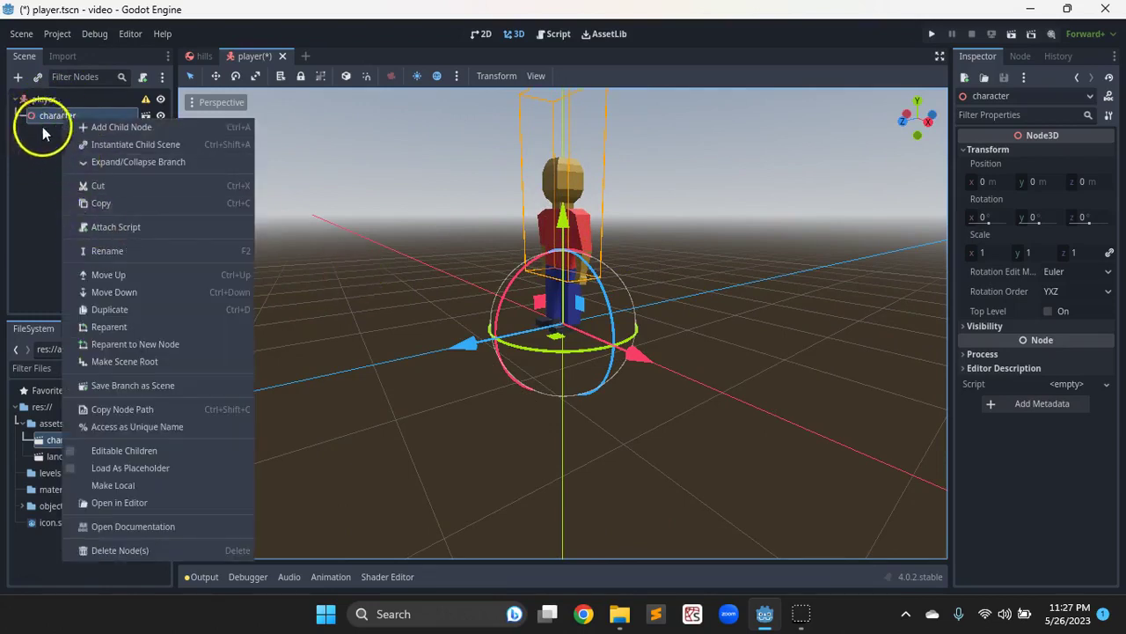
left_click(95, 455)
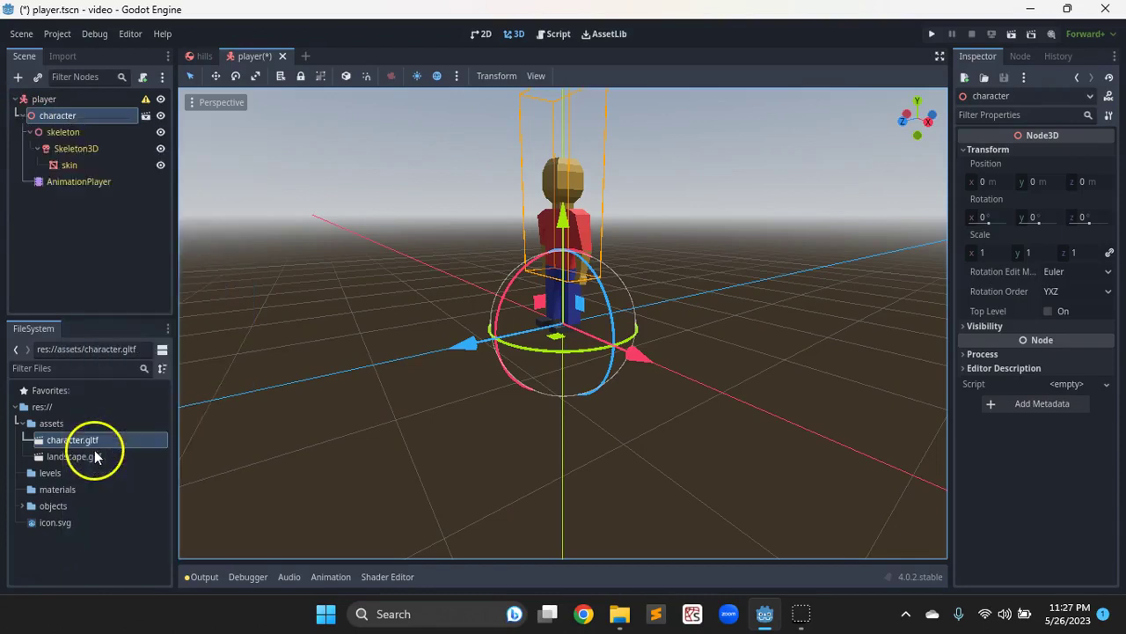
left_click(69, 117)
left_click(74, 134)
left_click(74, 150)
left_click(71, 165)
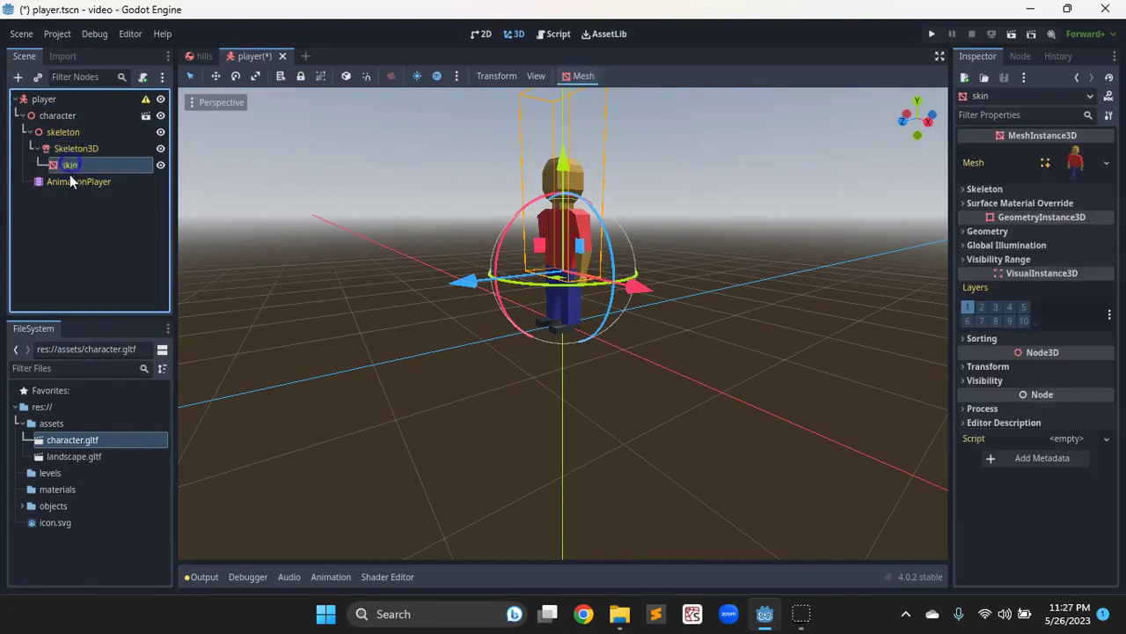
left_click(72, 185)
Reselect the character node and orbit the viewport around the model.
left_click(70, 135)
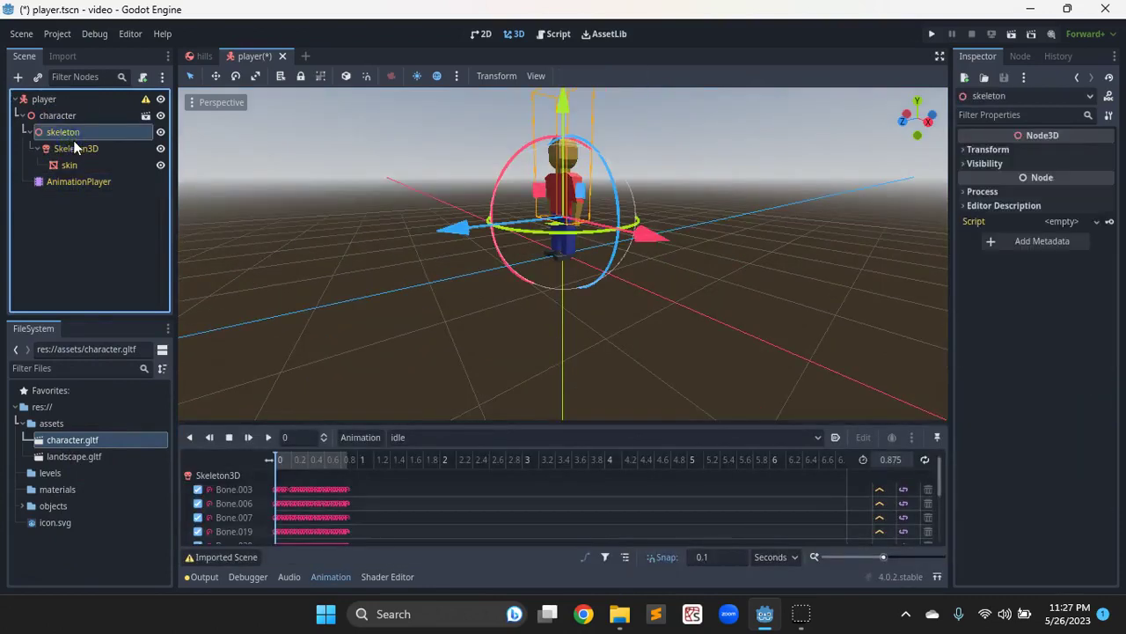
left_click(64, 118)
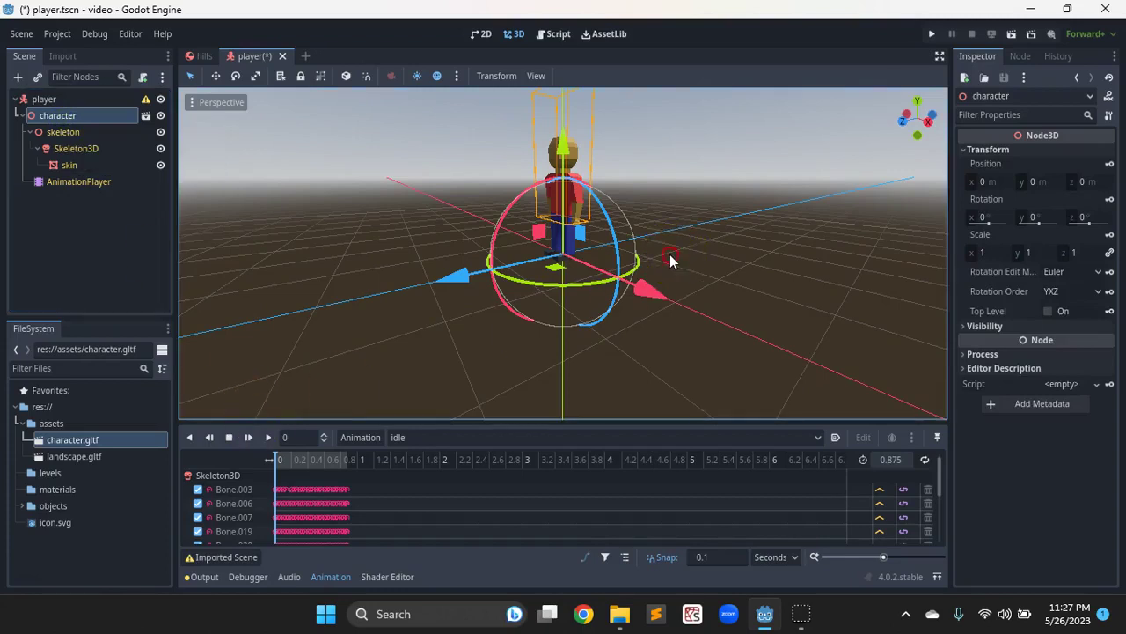
middle_click_drag(670, 261, 570, 306)
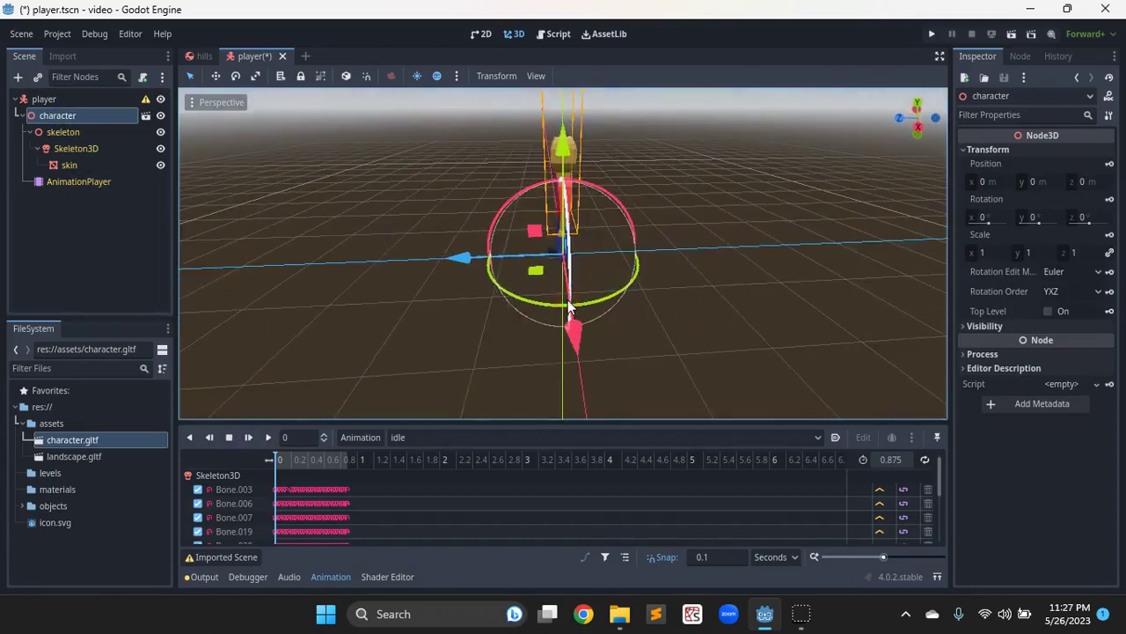
middle_click_drag(644, 241, 536, 261)
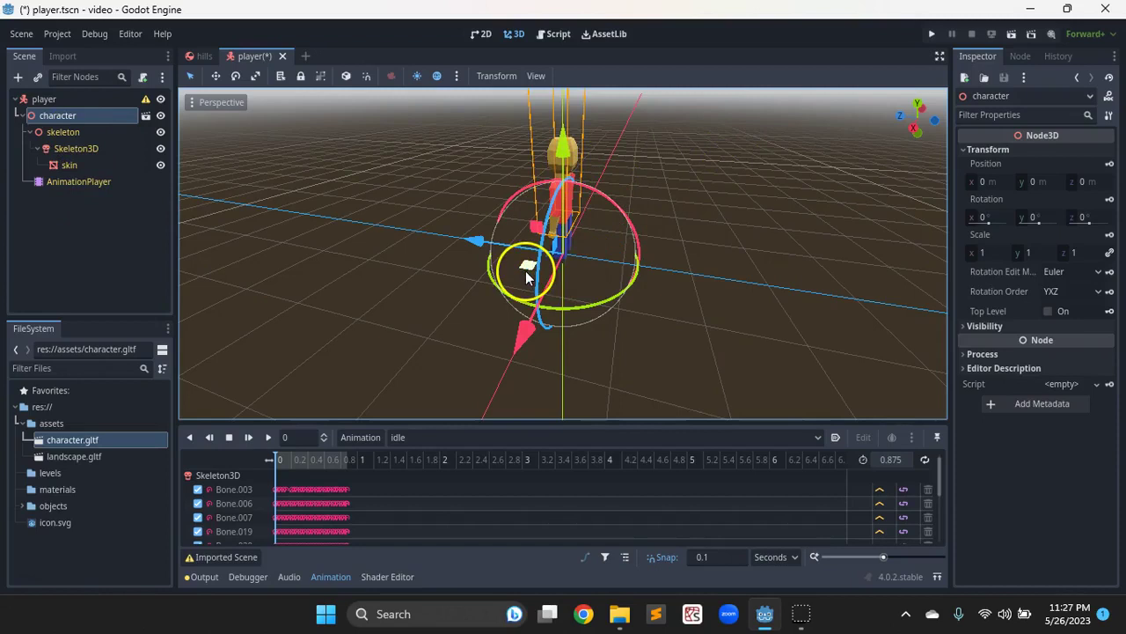
middle_click_drag(526, 271, 431, 262)
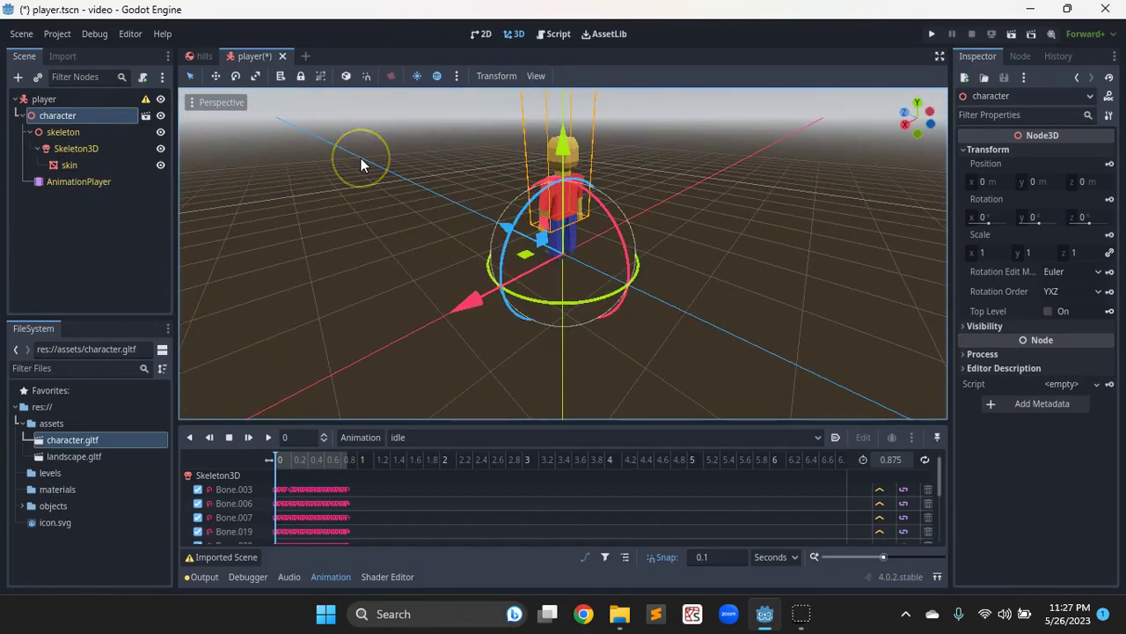
Save player.tscn and run it as the current scene, cancelling the main-scene prompt.
key("ctrl+s")
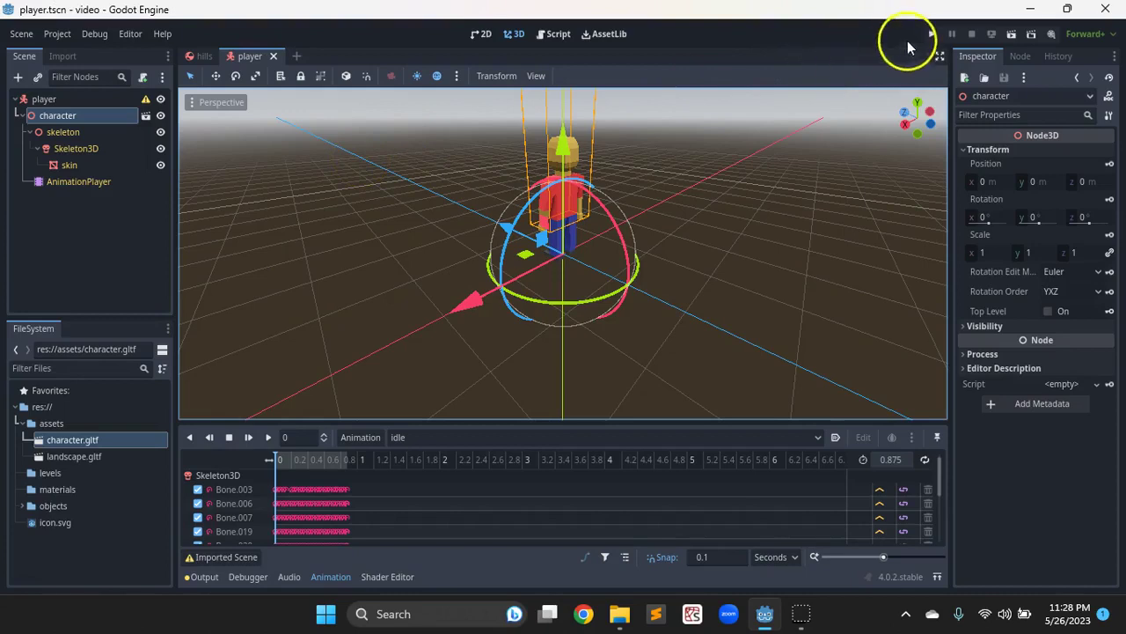
left_click(932, 34)
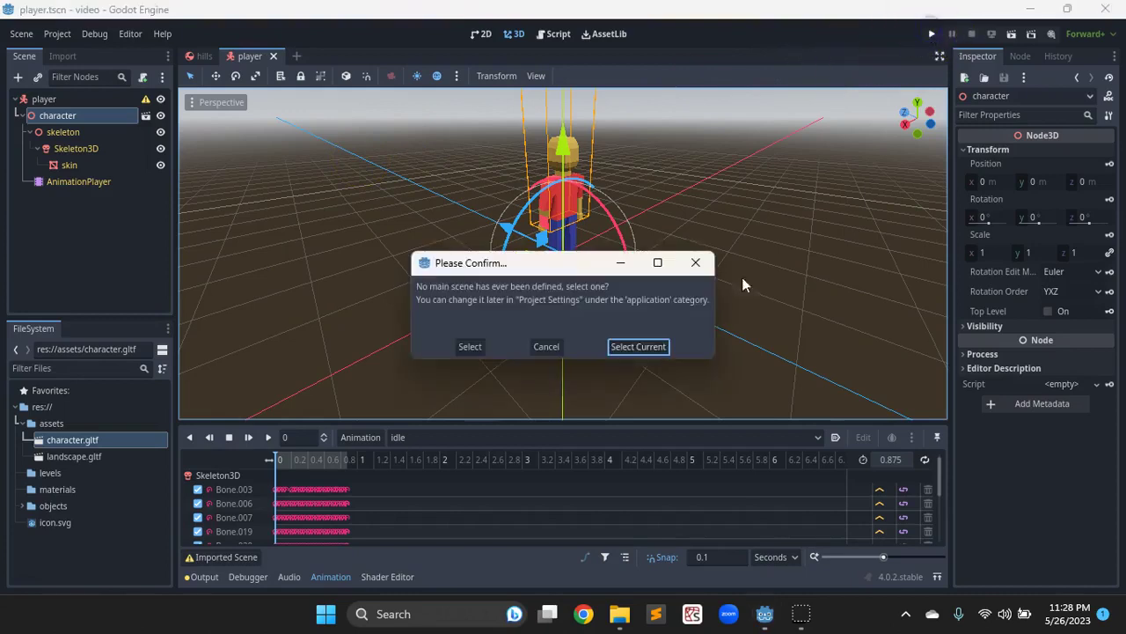
left_click(546, 346)
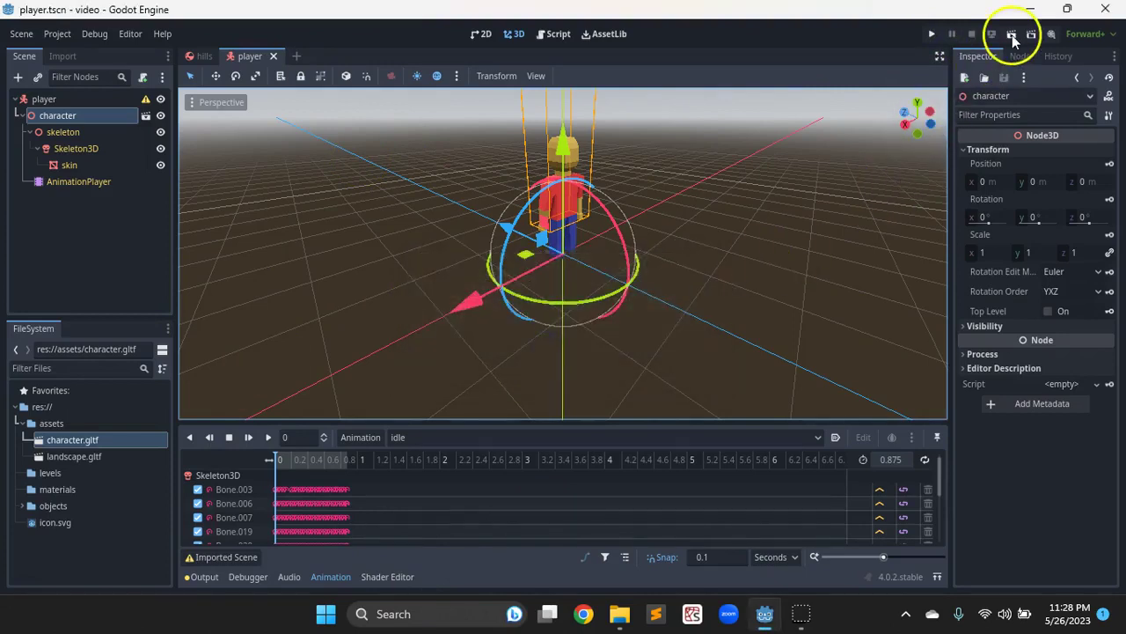
left_click(1012, 36)
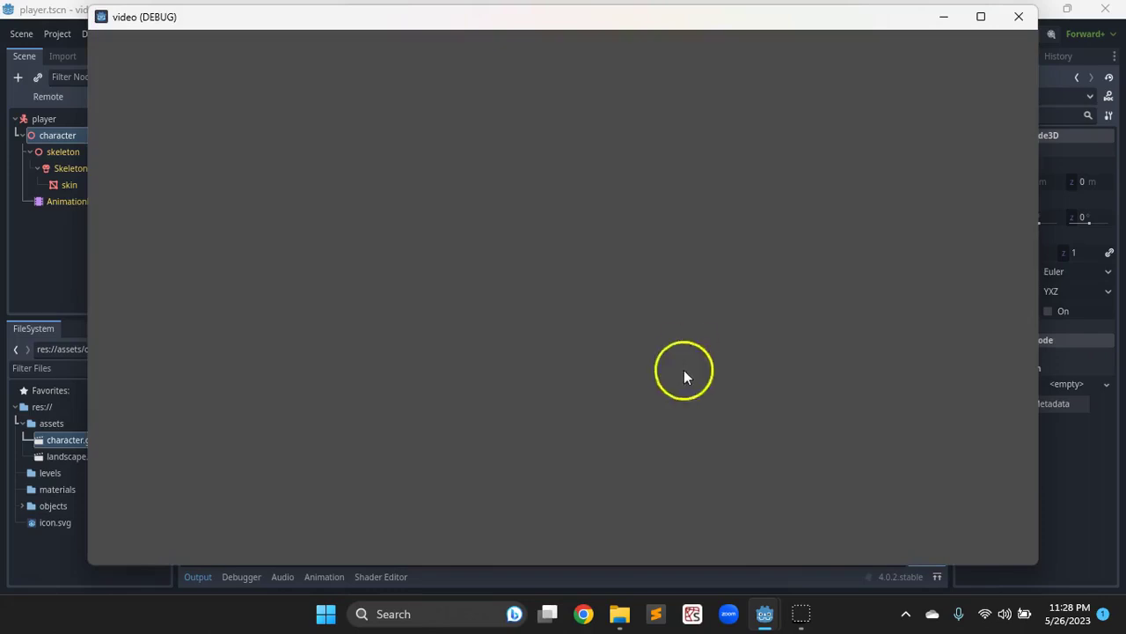
Close the video (DEBUG) game window to stop the test run.
left_click(1019, 16)
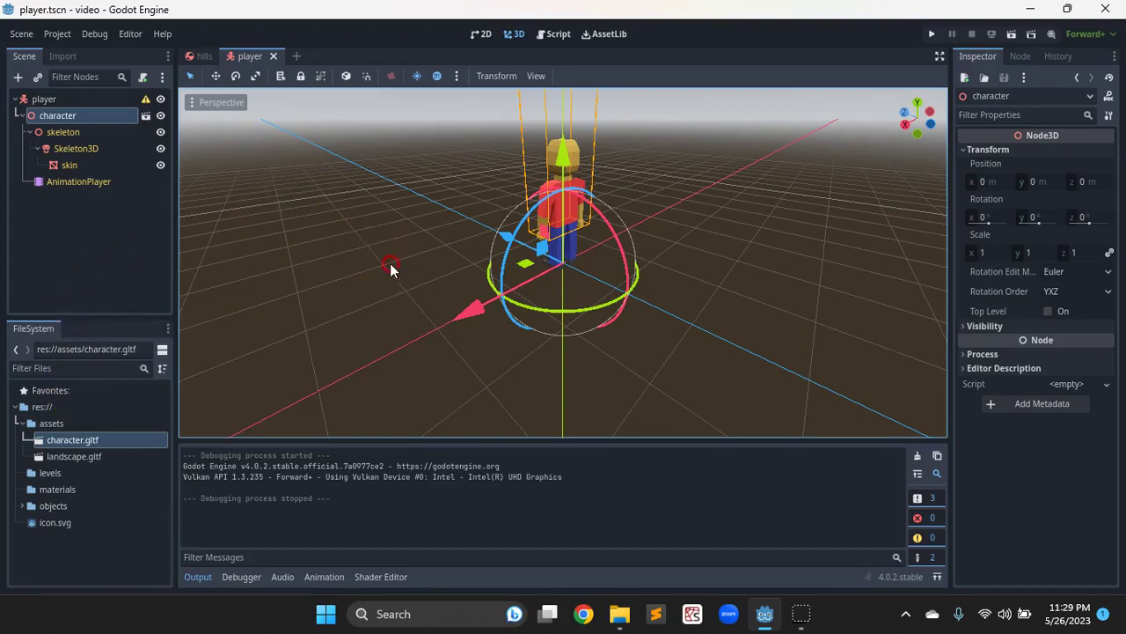
Collapse assets and expand objects in FileSystem, showing player.tscn beside hills.tscn.
middle_click_drag(391, 270, 458, 263)
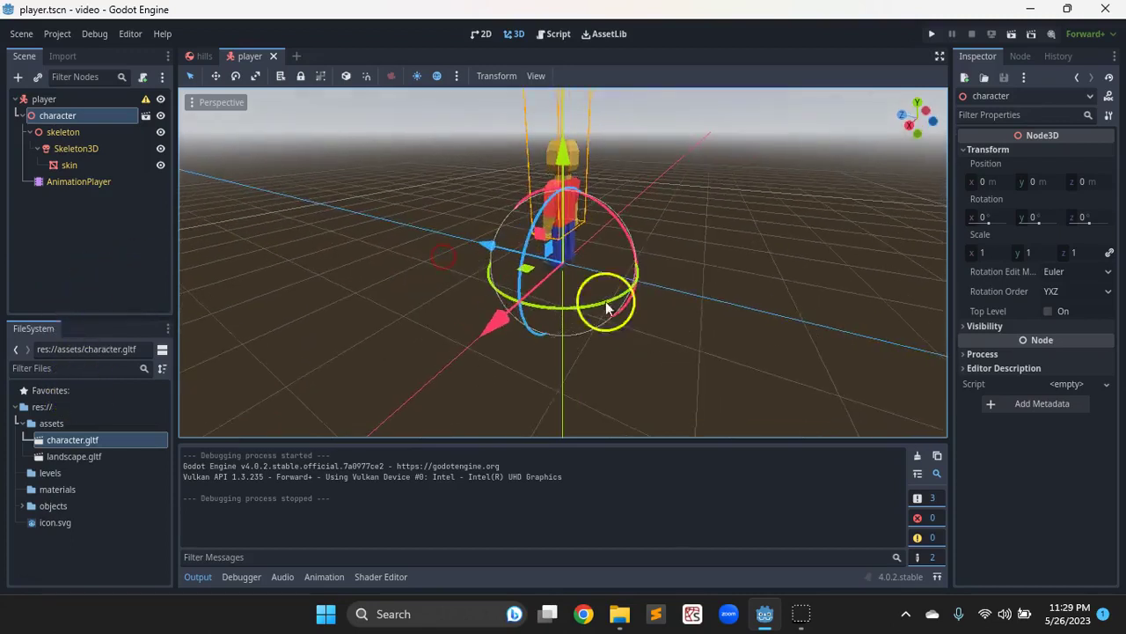
left_click(27, 428)
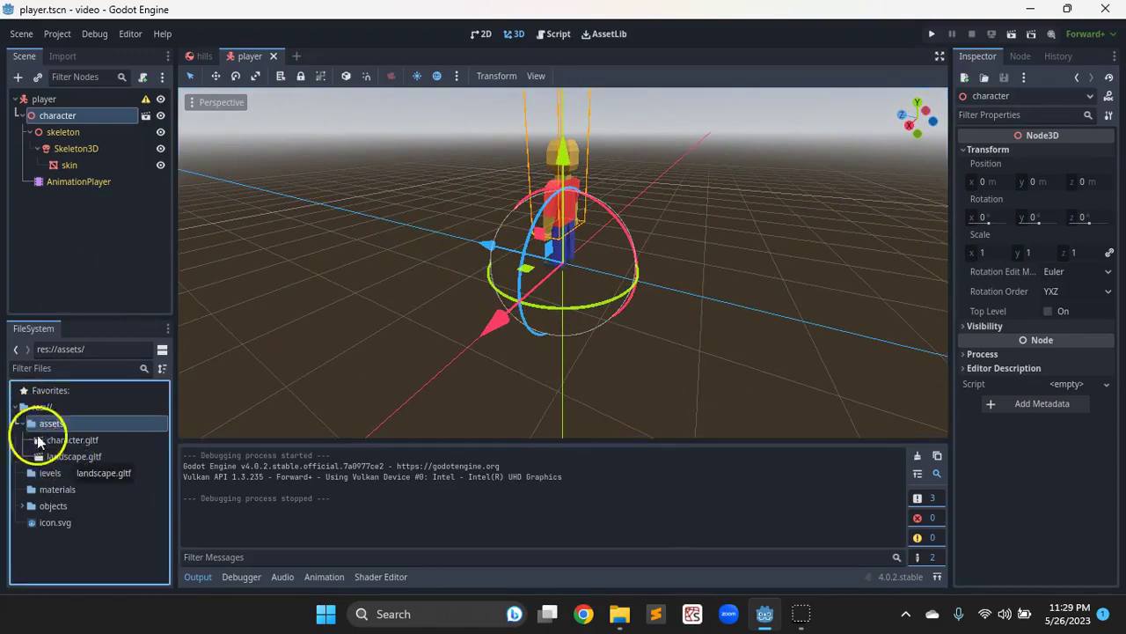
left_click(21, 424)
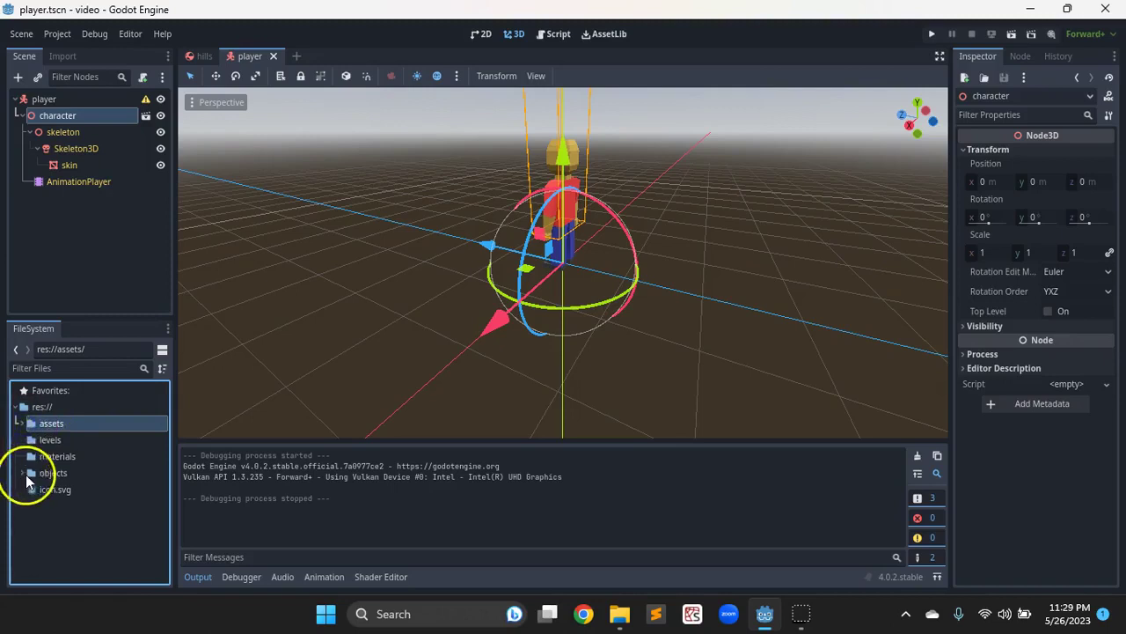
left_click(24, 474)
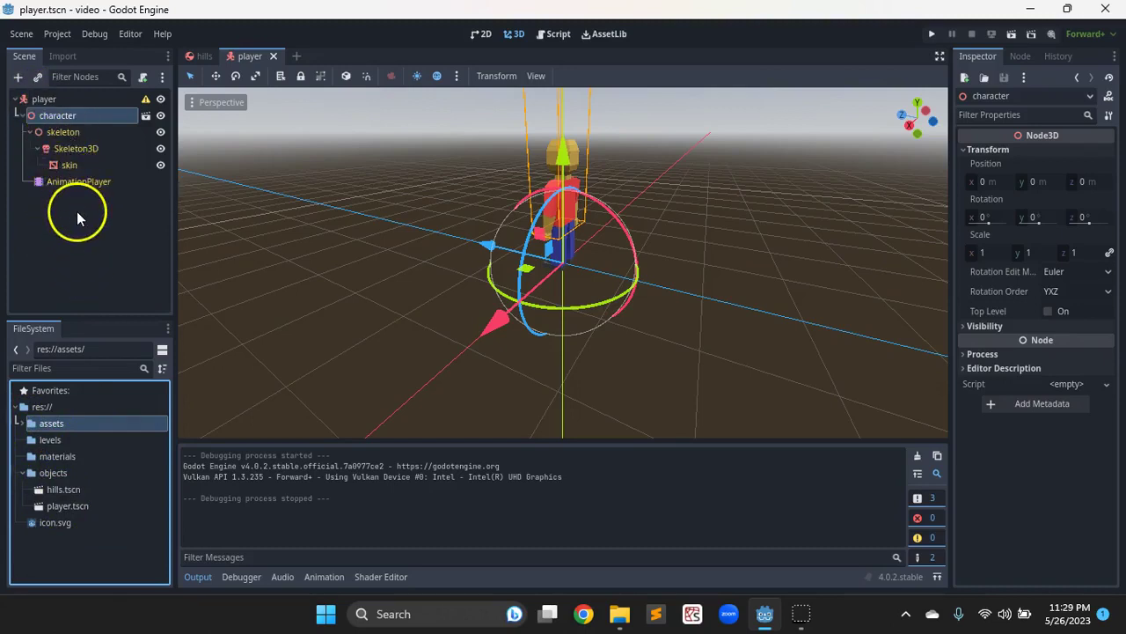
Select the player root node and orbit the view to face the character.
left_click(43, 101)
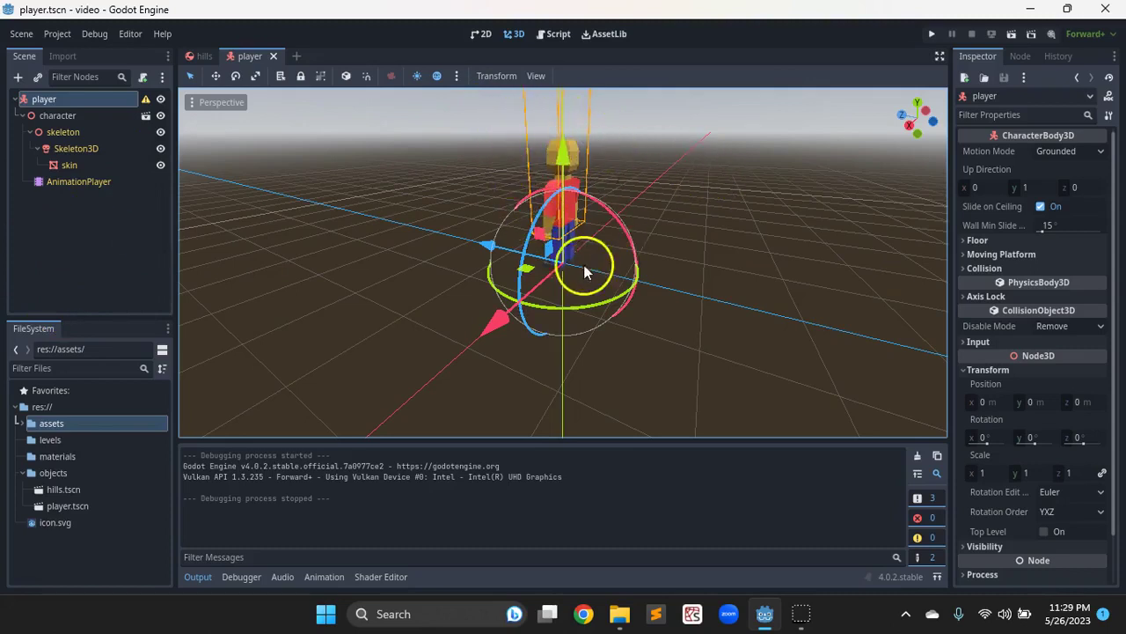
middle_click_drag(483, 261, 666, 246)
middle_click_drag(535, 269, 548, 299)
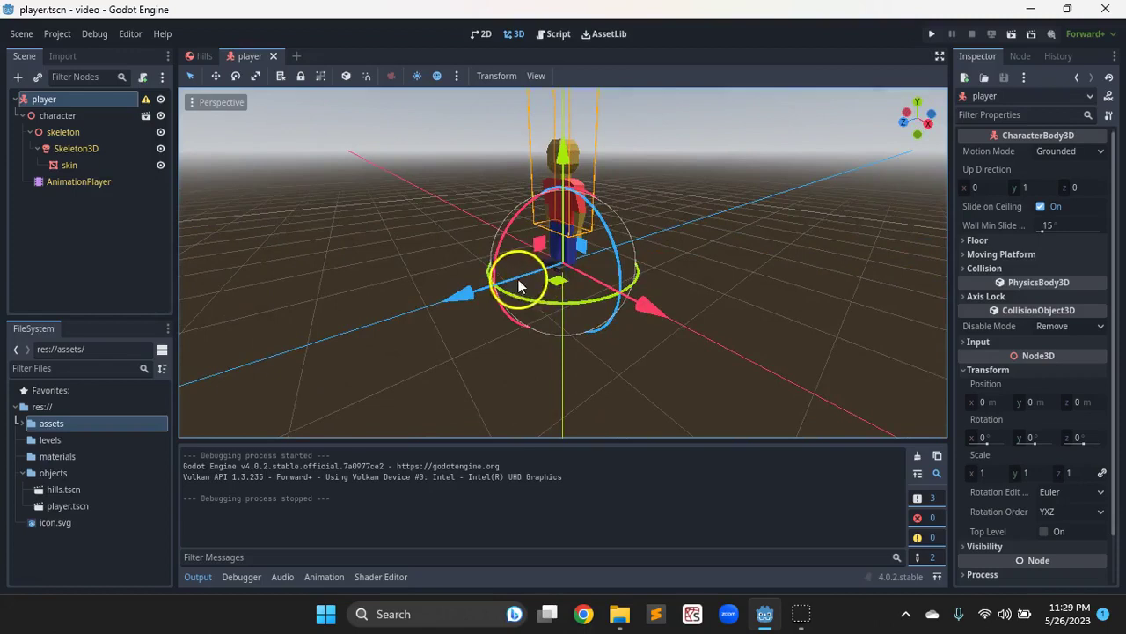